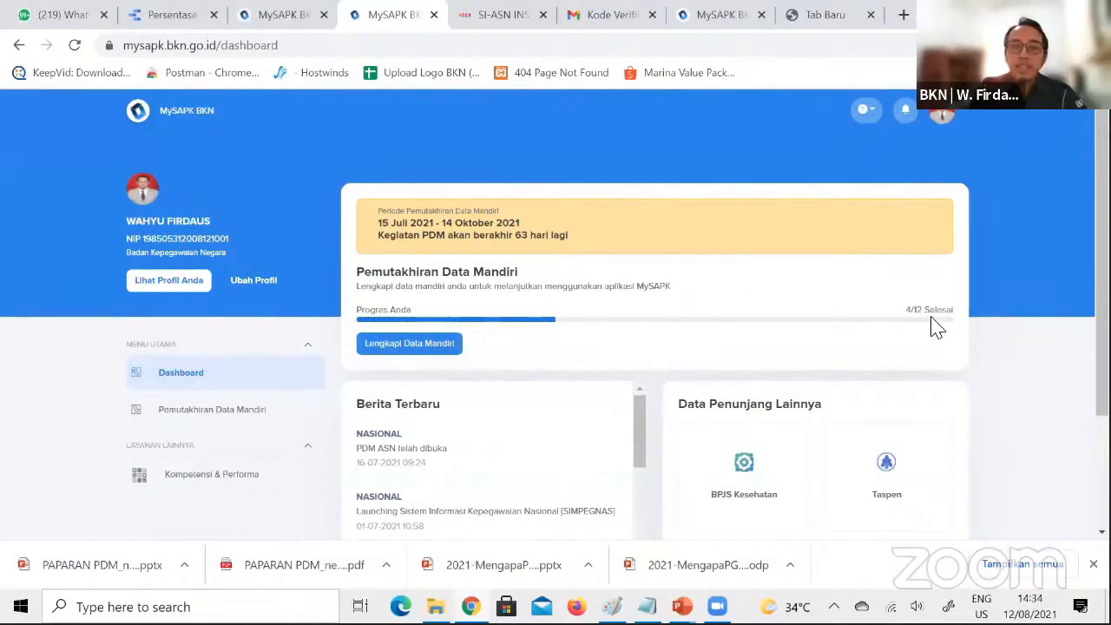
Open the Pemutakhiran Data Mandiri page and review the completion status of its data categories
click(386, 347)
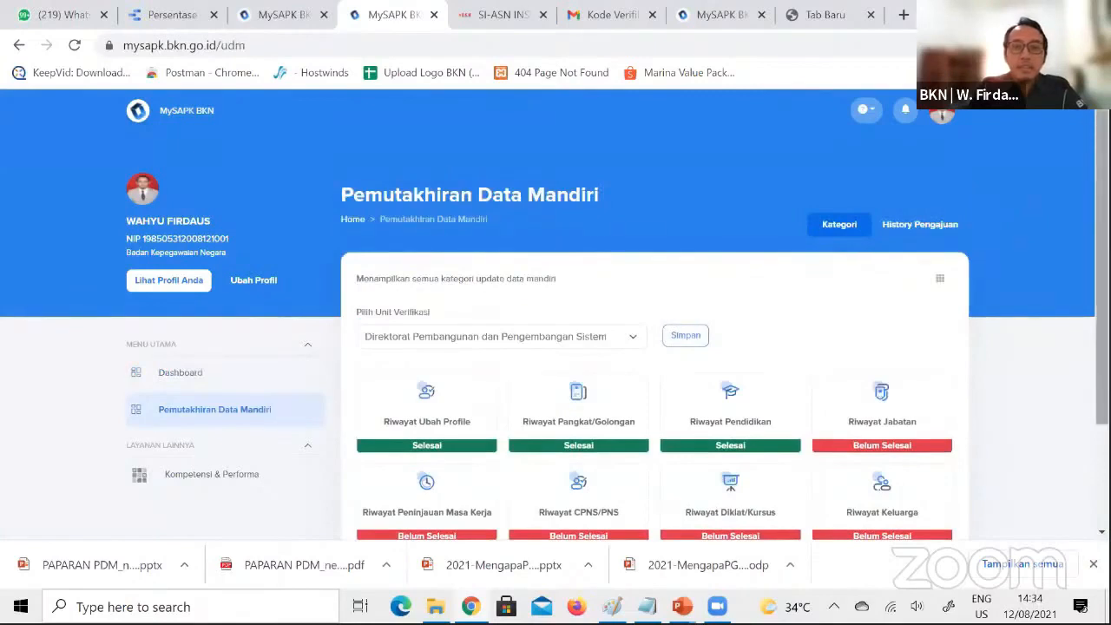
scroll(555, 347, down, 3)
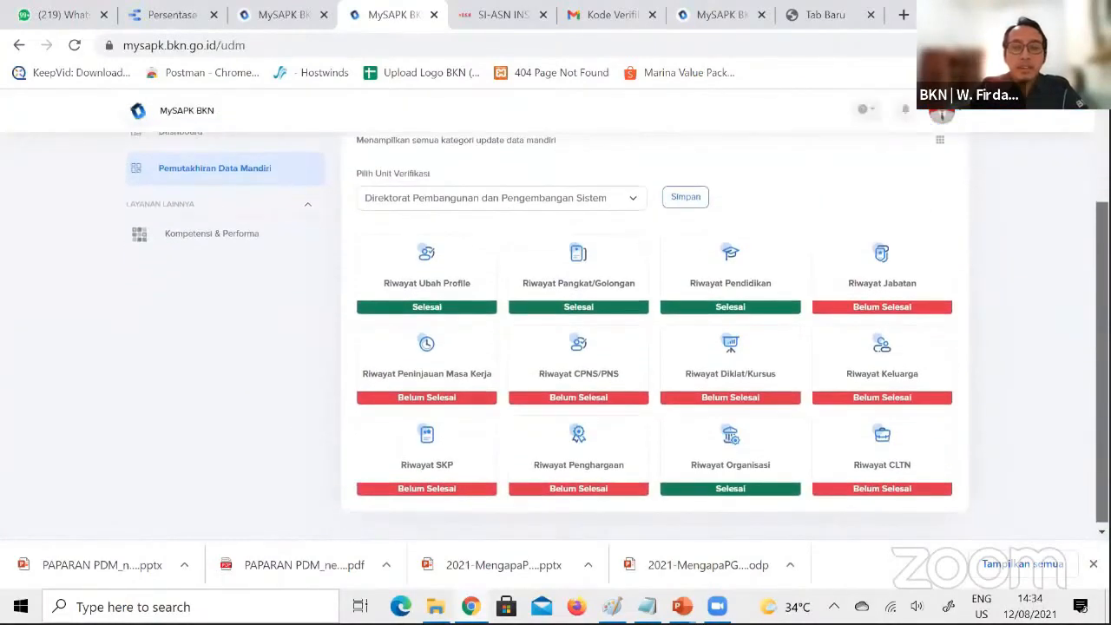
scroll(555, 347, up, 1)
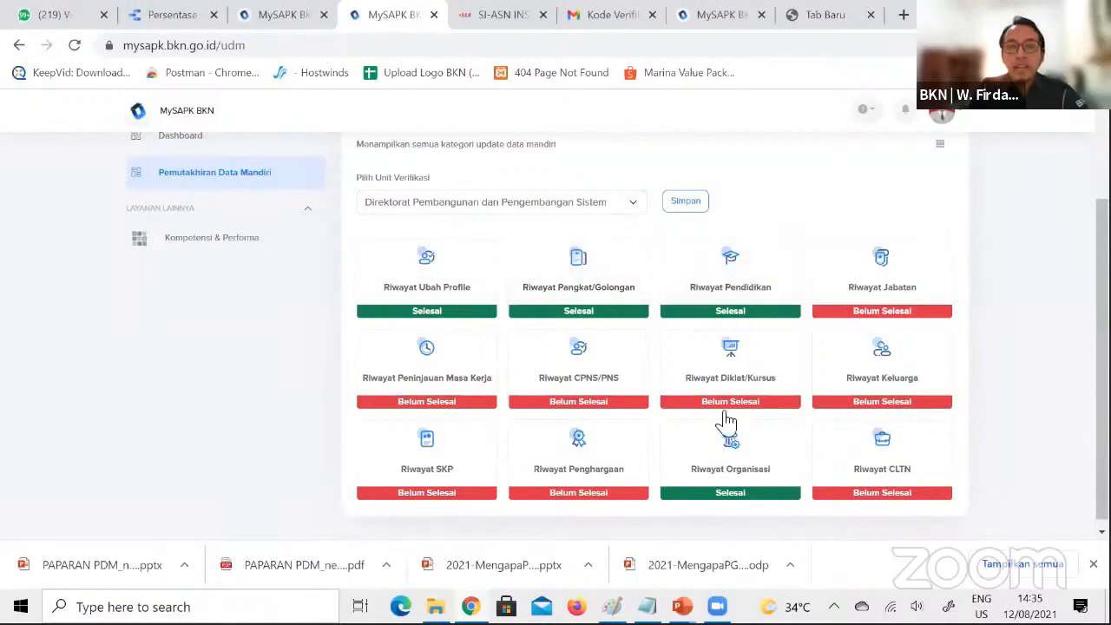
scroll(1102, 347, down, 1)
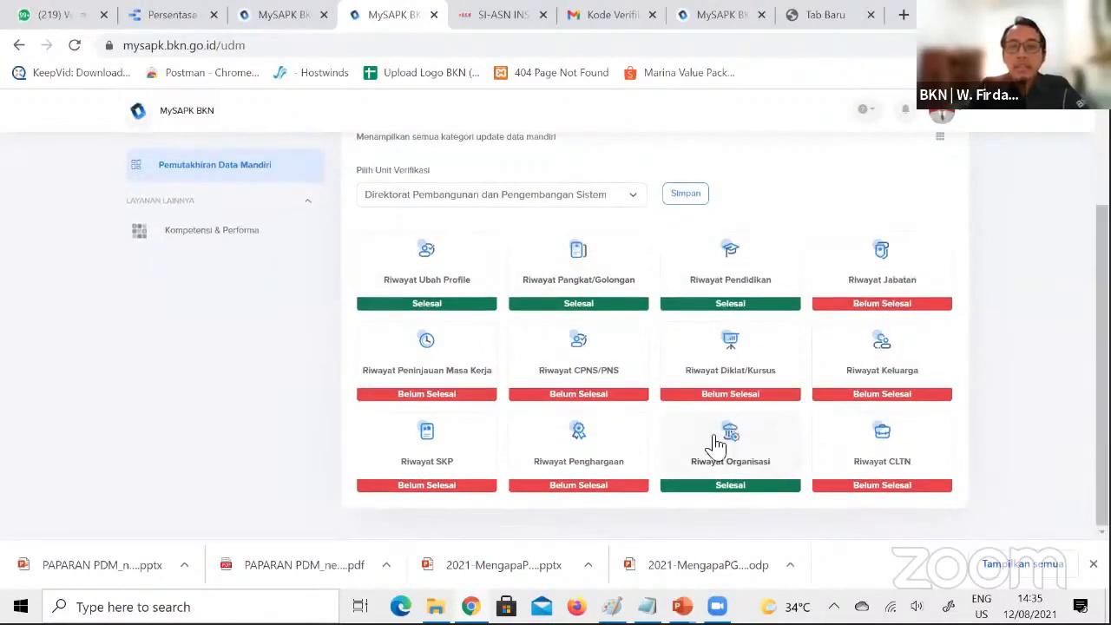
scroll(726, 439, up, 1)
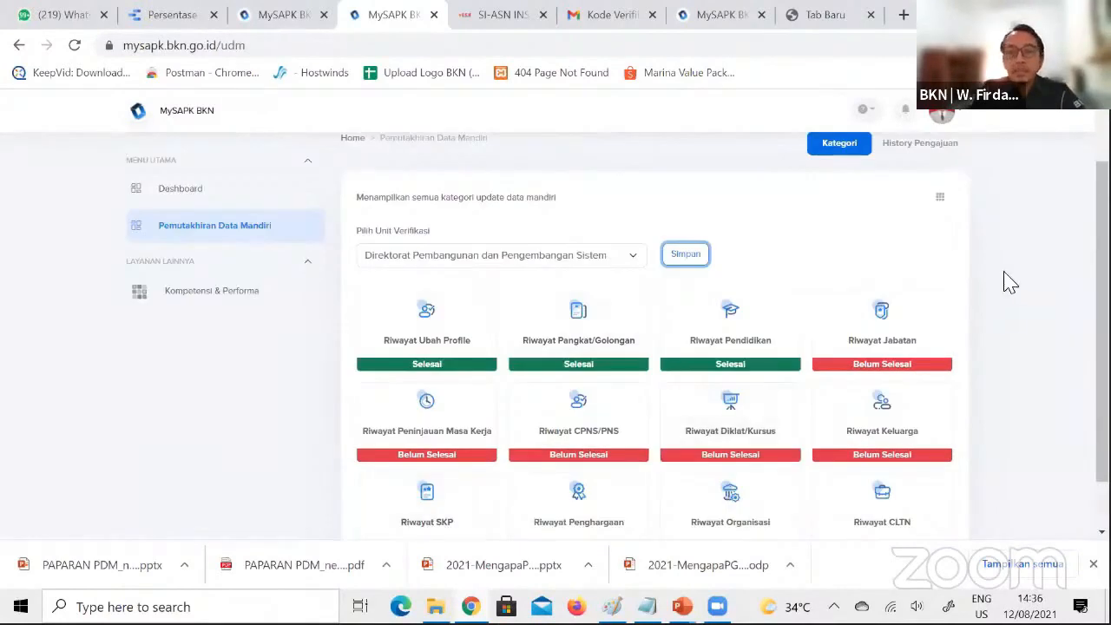
scroll(473, 339, up, 1)
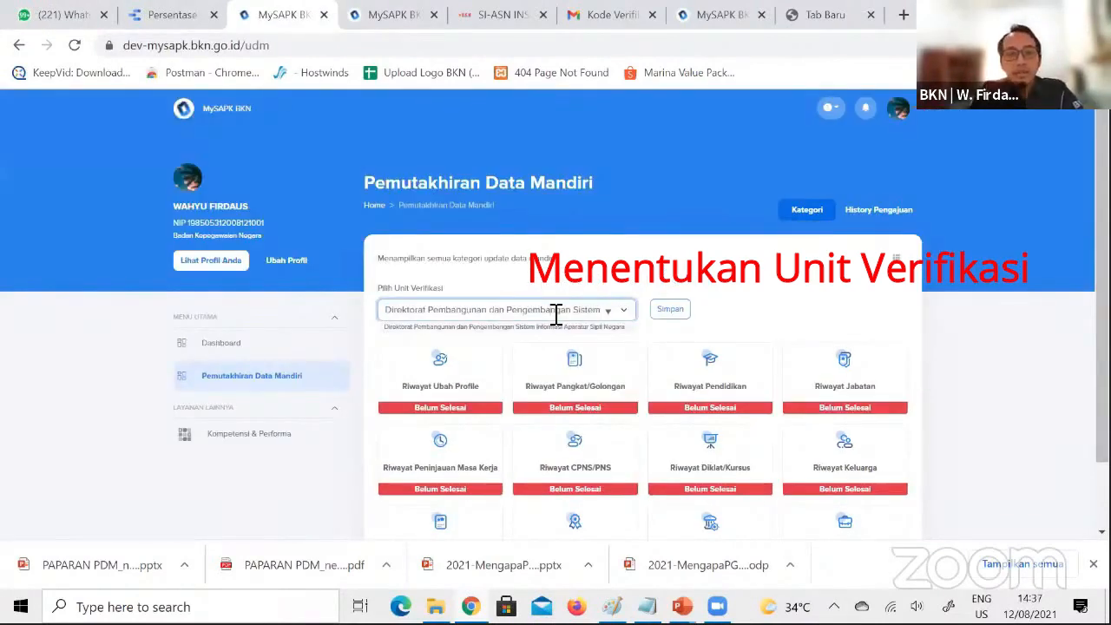
Clear the Pilih Unit Verifikasi field on the development site and search the units for "kan", browsing the matches
triple_click(556, 314)
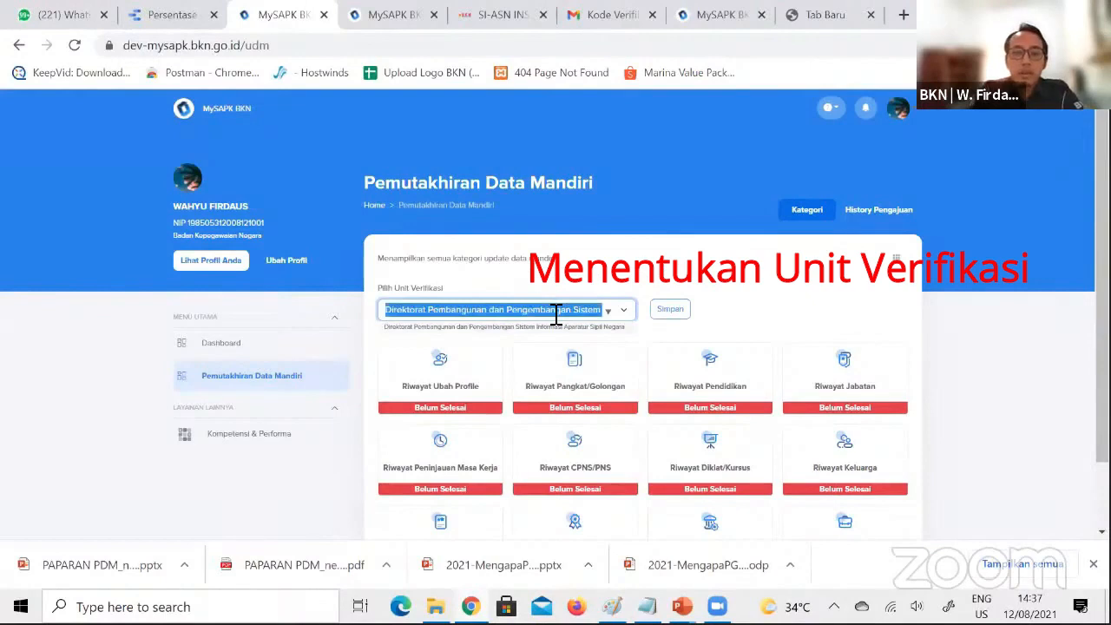
key(BackSpace)
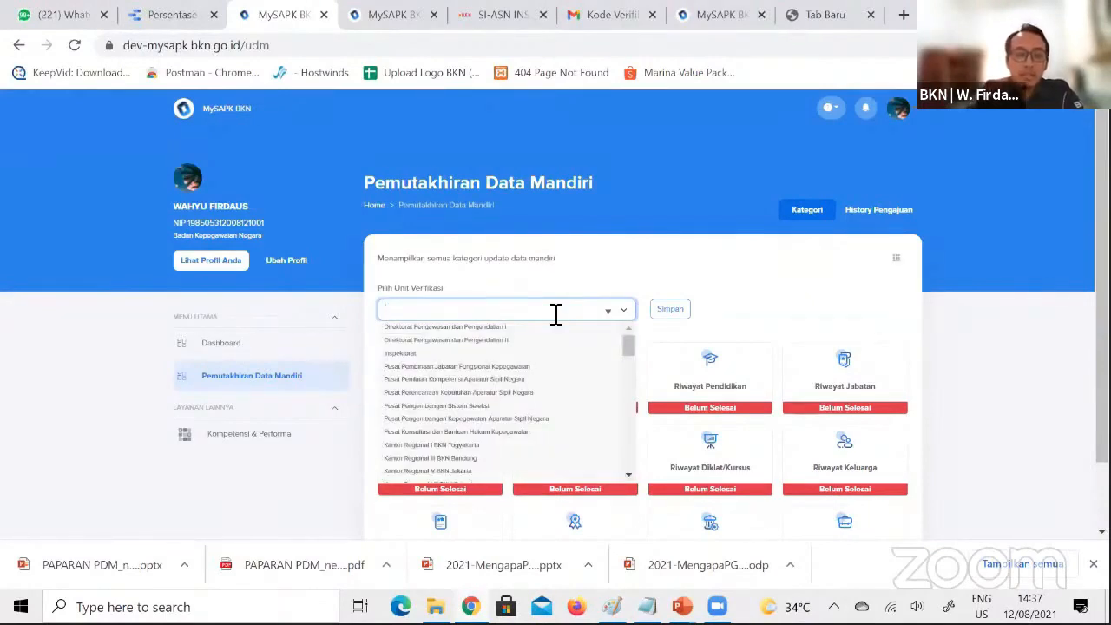
text(kan)
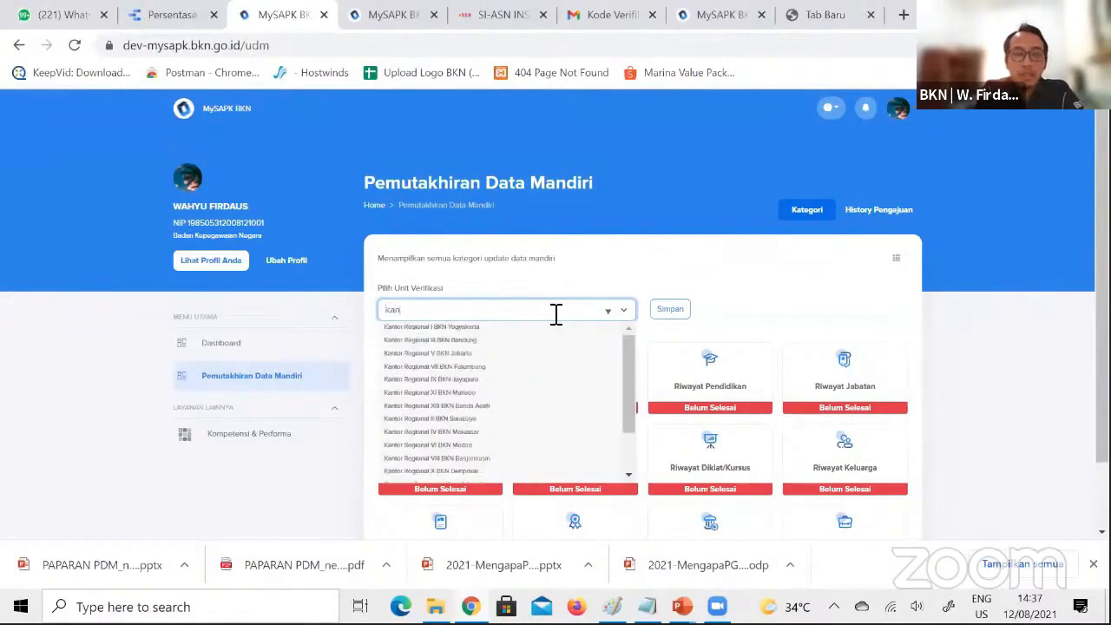
scroll(556, 314, down, 1)
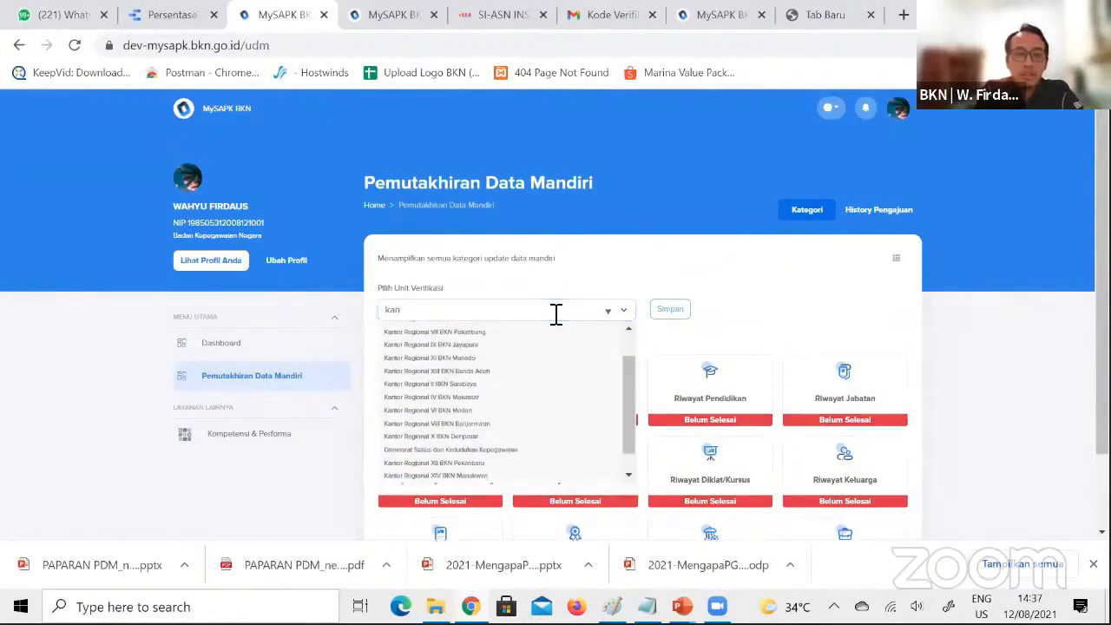
drag(633, 390, 632, 367)
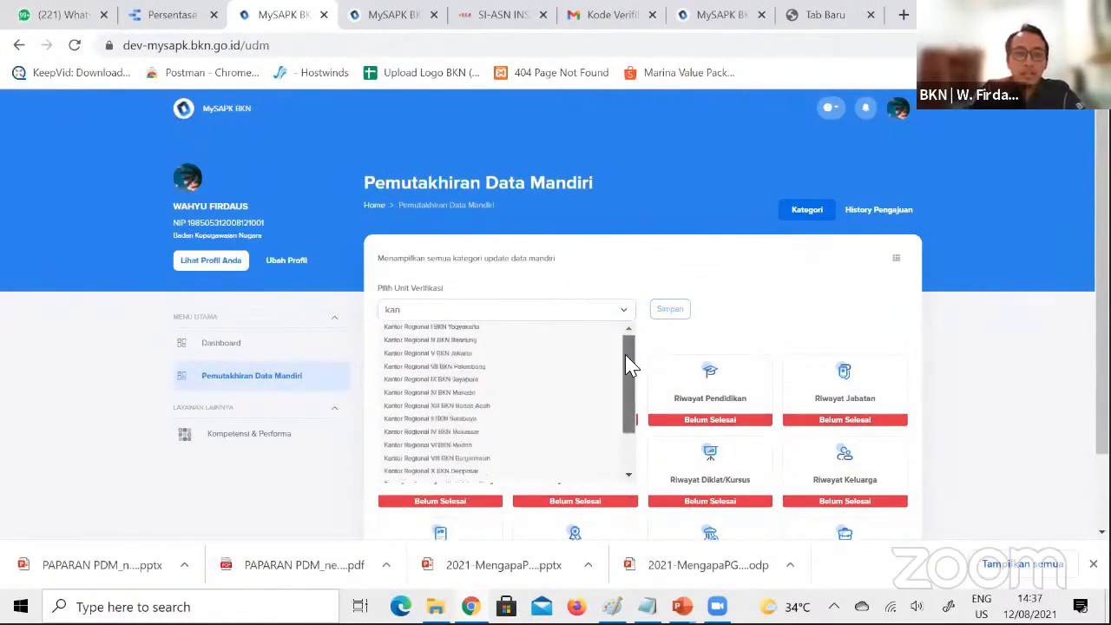
Search the verification units for "pembangu", choose Direktorat Pembangunan dan Pengembangan Sistem Informasi Aparatur Sipil Negara, and save the selection
click(509, 312)
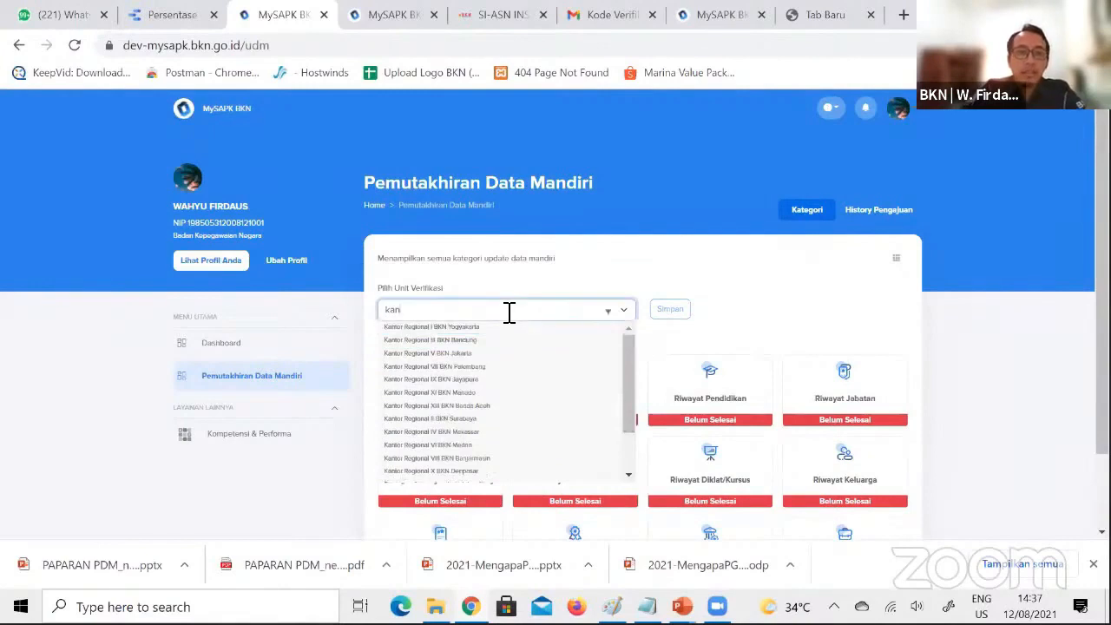
key(BackSpace)
key(BackSpace)
key(BackSpace)
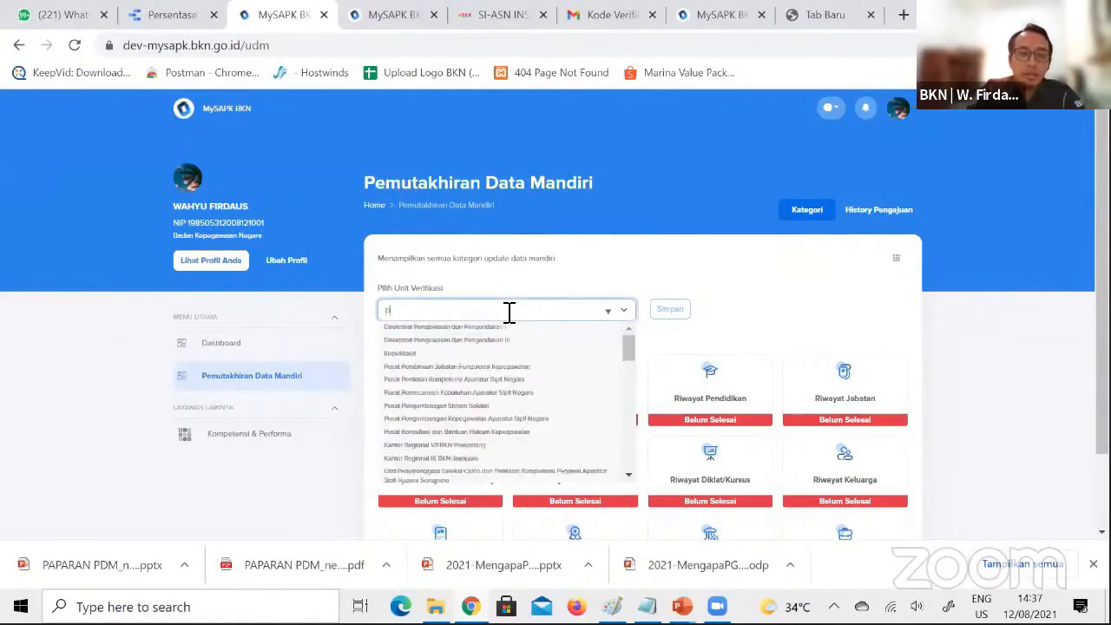
text(pembangu)
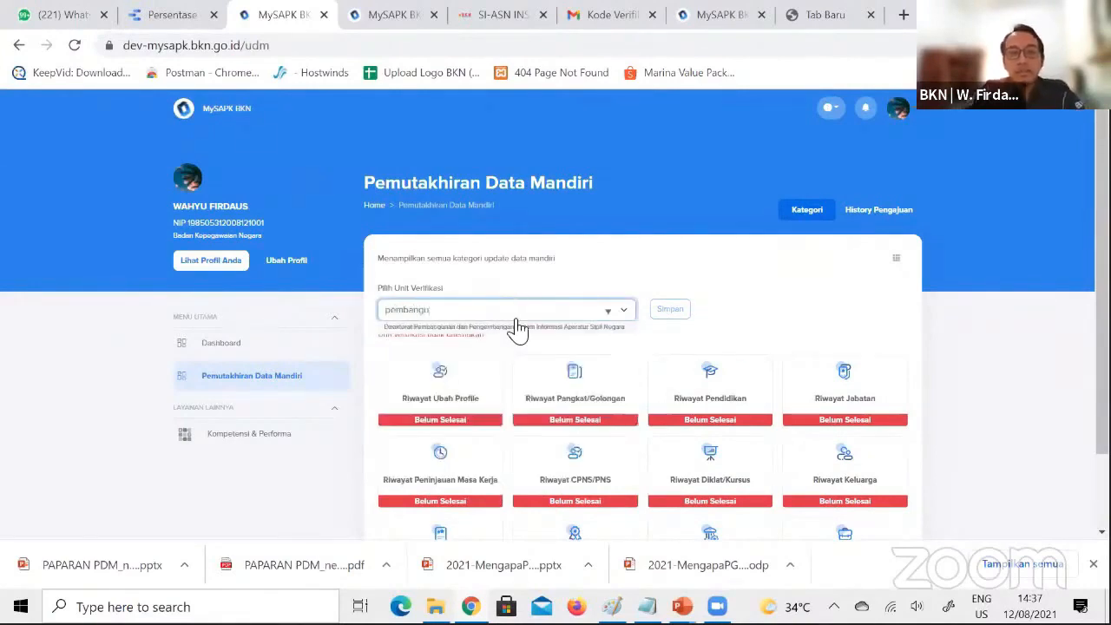
click(521, 328)
click(662, 321)
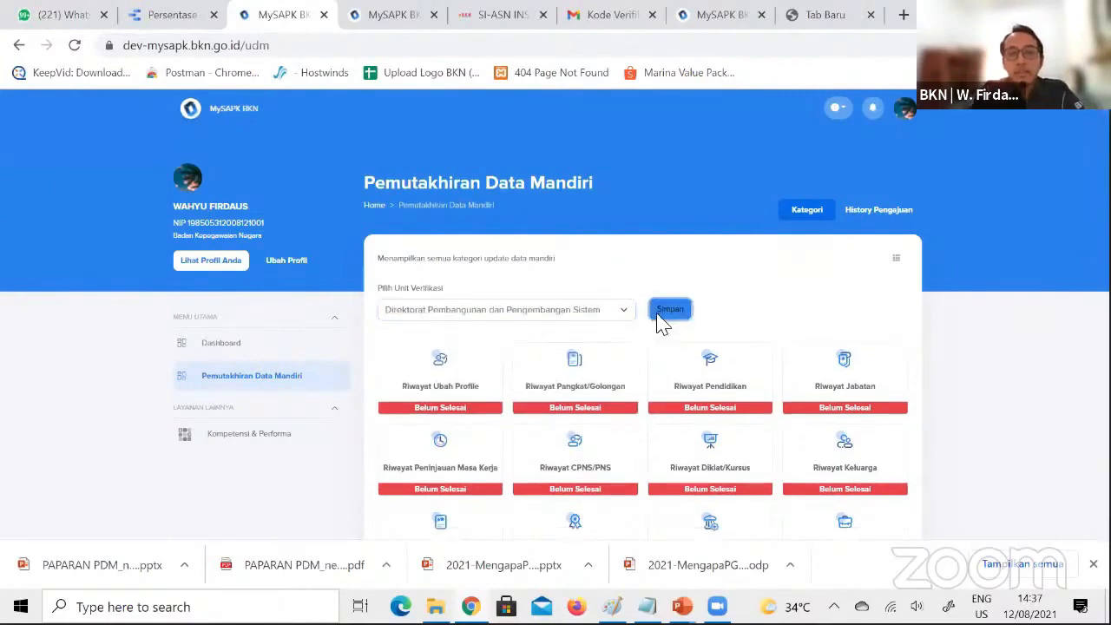
click(550, 381)
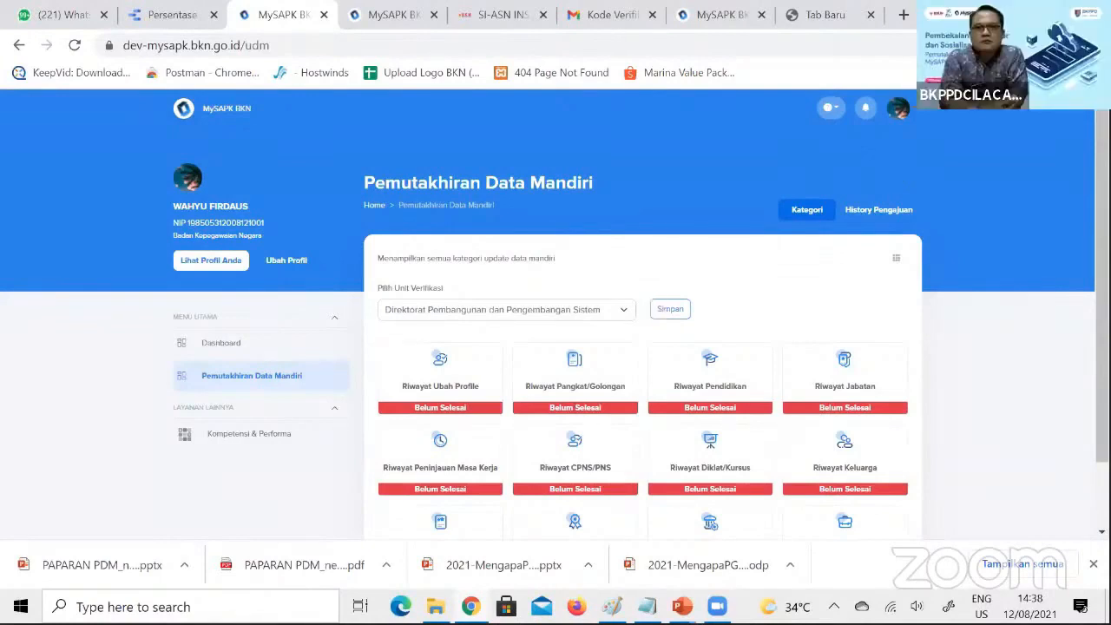
Open the Riwayat Ubah Profile category from the Pemutakhiran Data Mandiri page and look over the Edit Profile form
scroll(642, 347, down, 1)
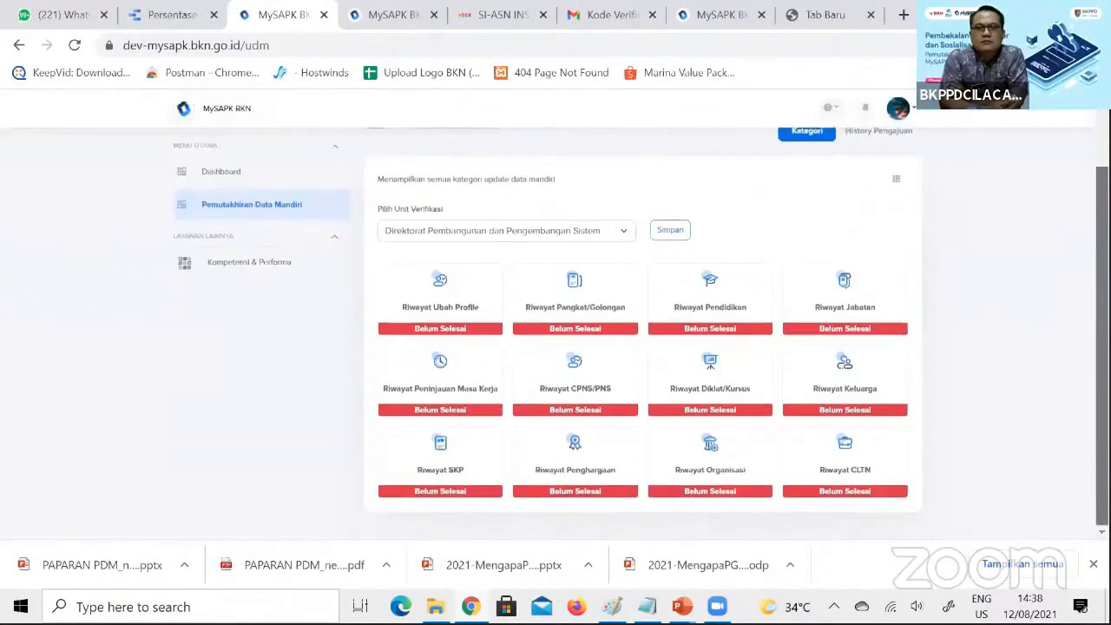
click(441, 299)
scroll(441, 299, down, 1)
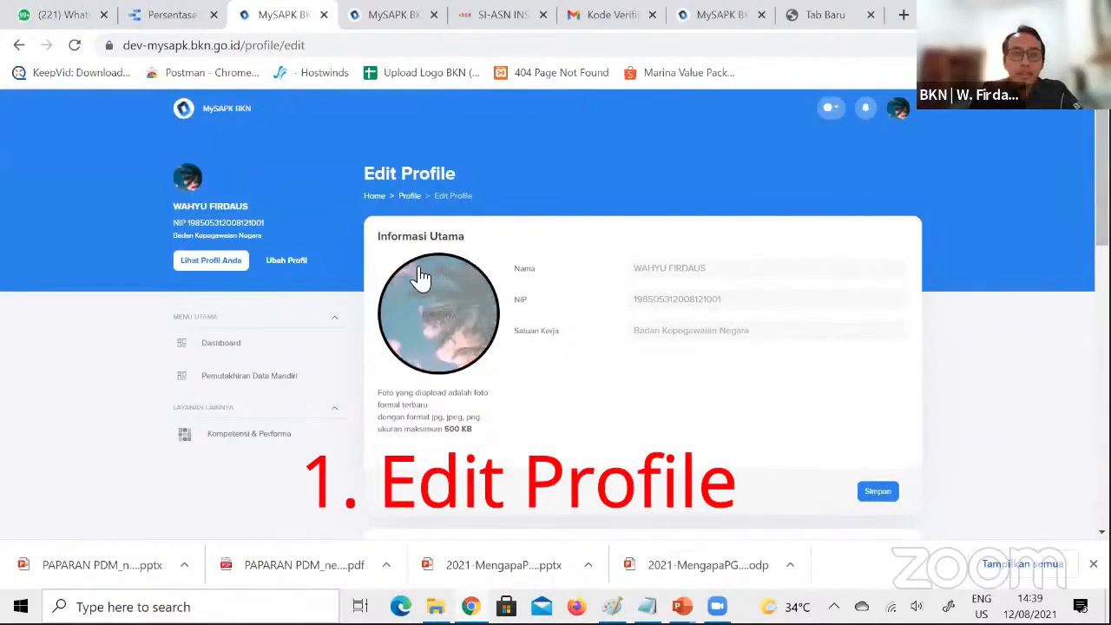
click(249, 375)
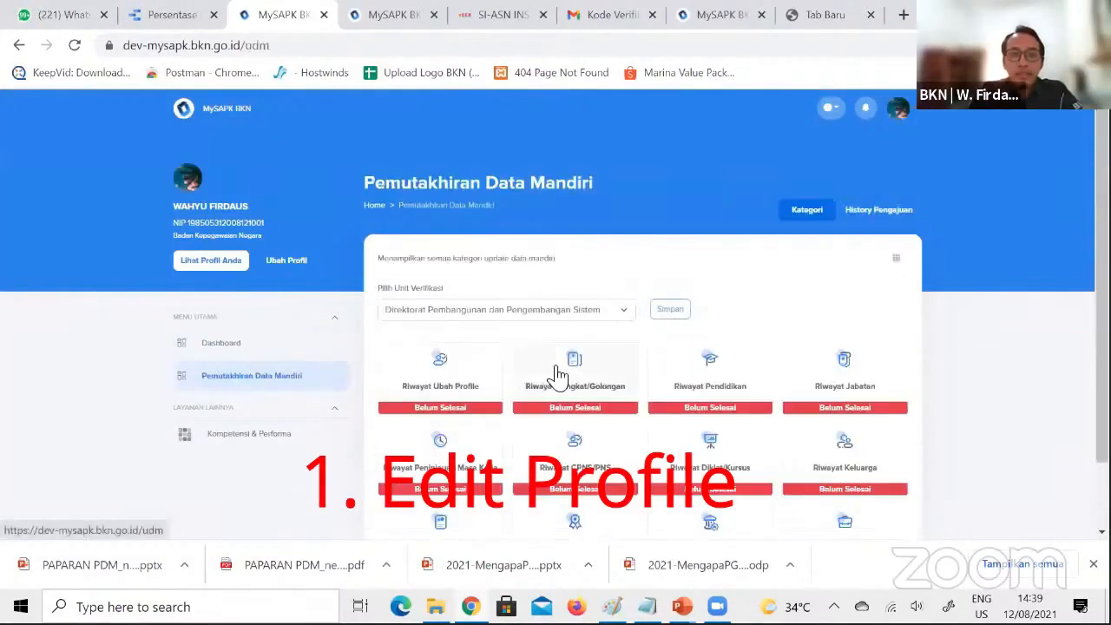
click(453, 385)
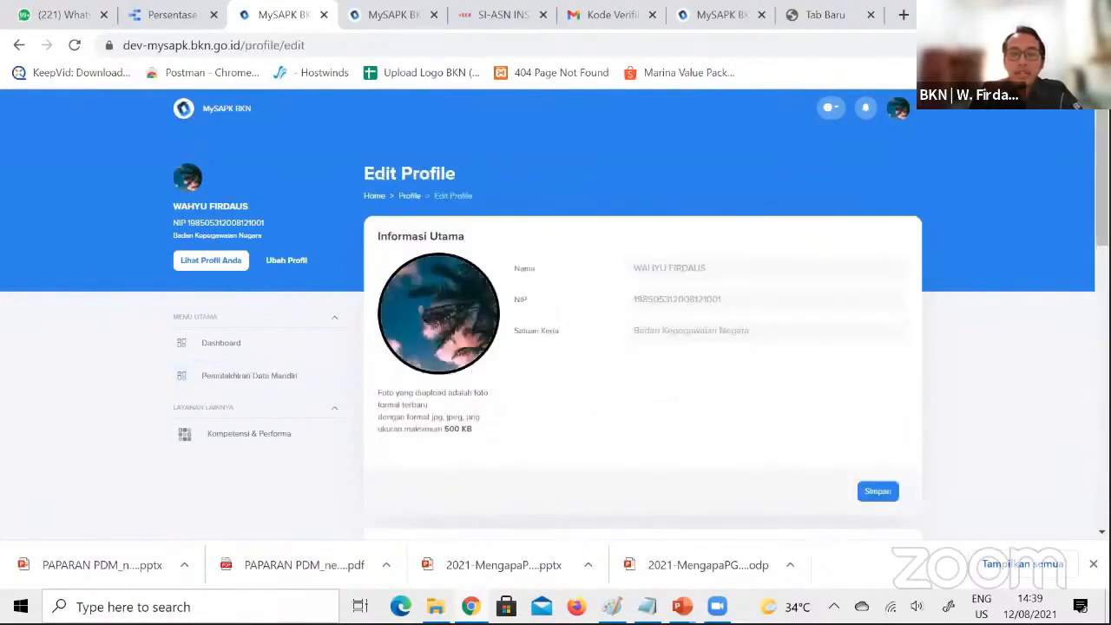
scroll(731, 254, down, 2)
scroll(731, 254, up, 2)
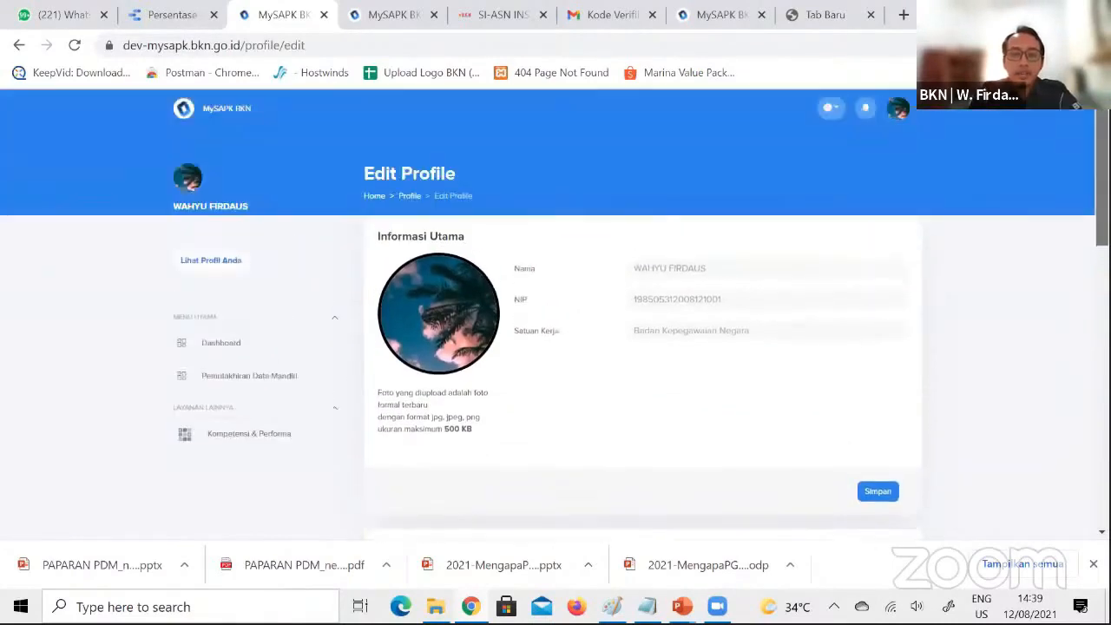
Choose pas photo.jpg from the Documents folder as the new profile photo in Informasi Utama
click(435, 307)
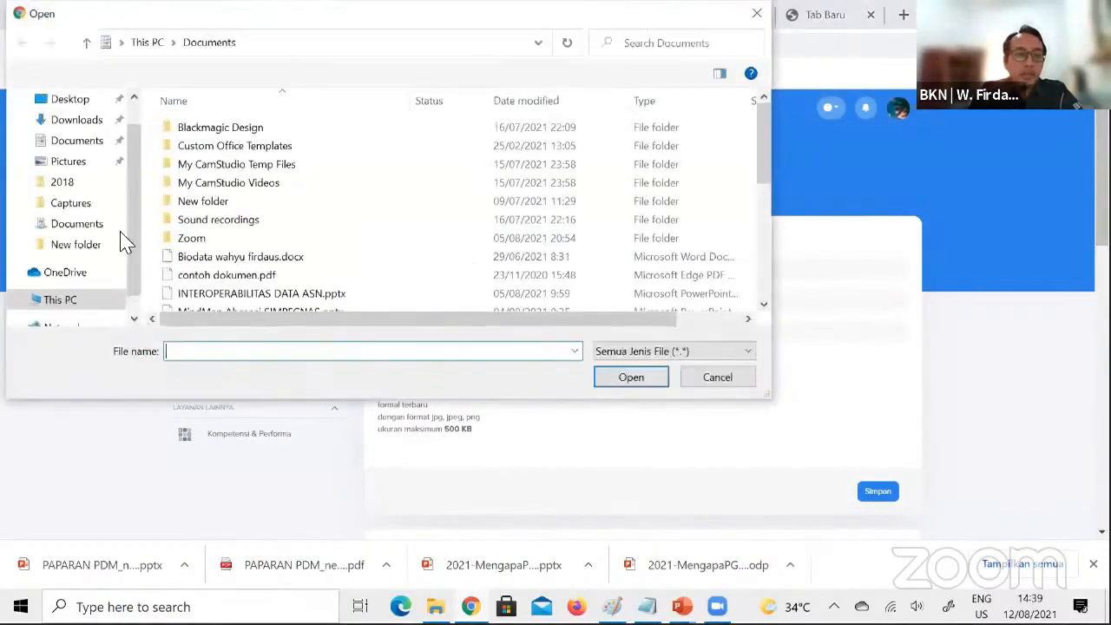
click(87, 140)
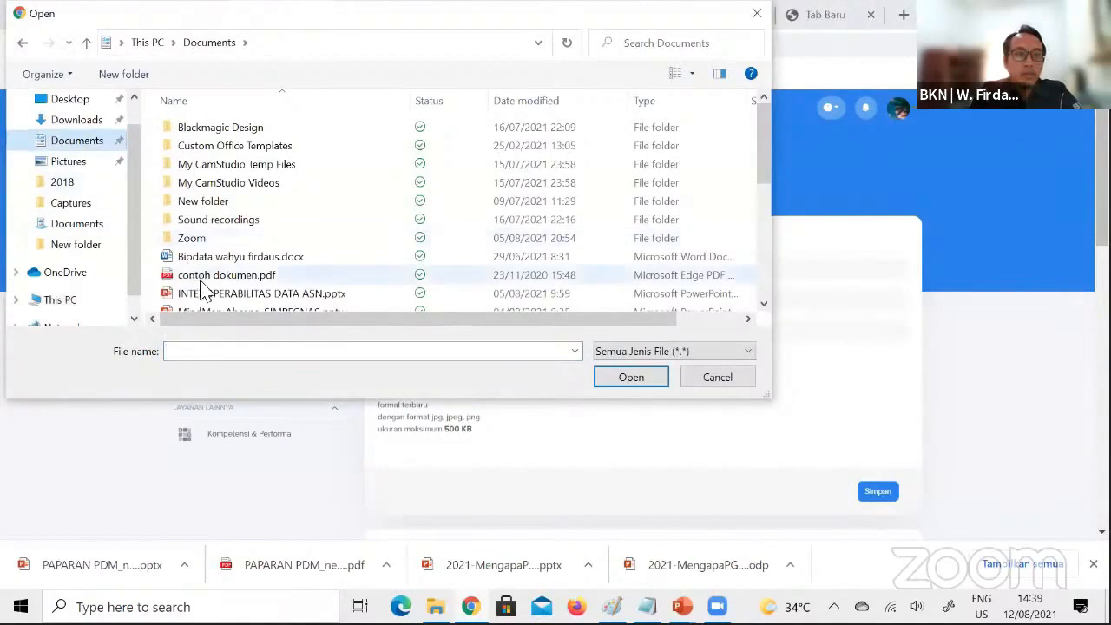
drag(765, 165, 765, 276)
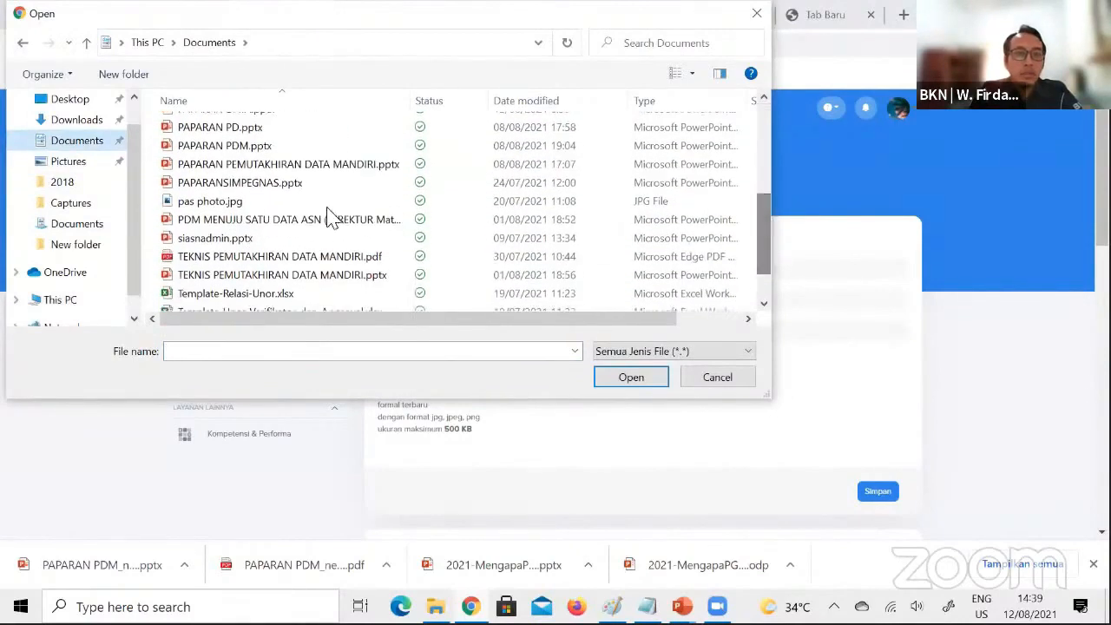
double_click(266, 203)
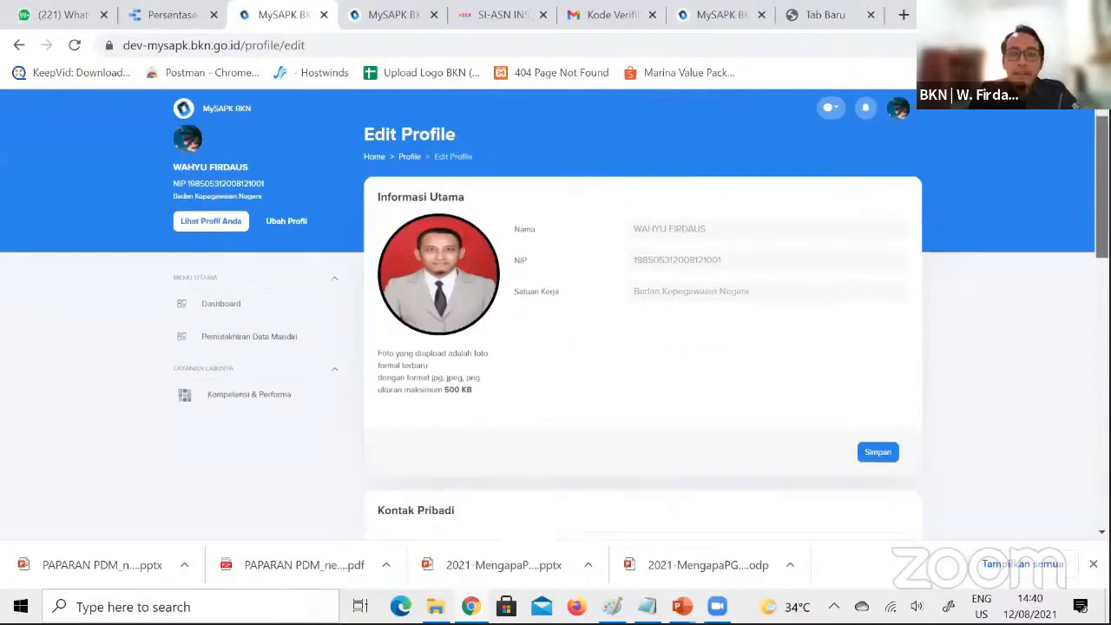
Save the new profile photo and confirm that it is the right one
scroll(1019, 294, down, 2)
click(878, 300)
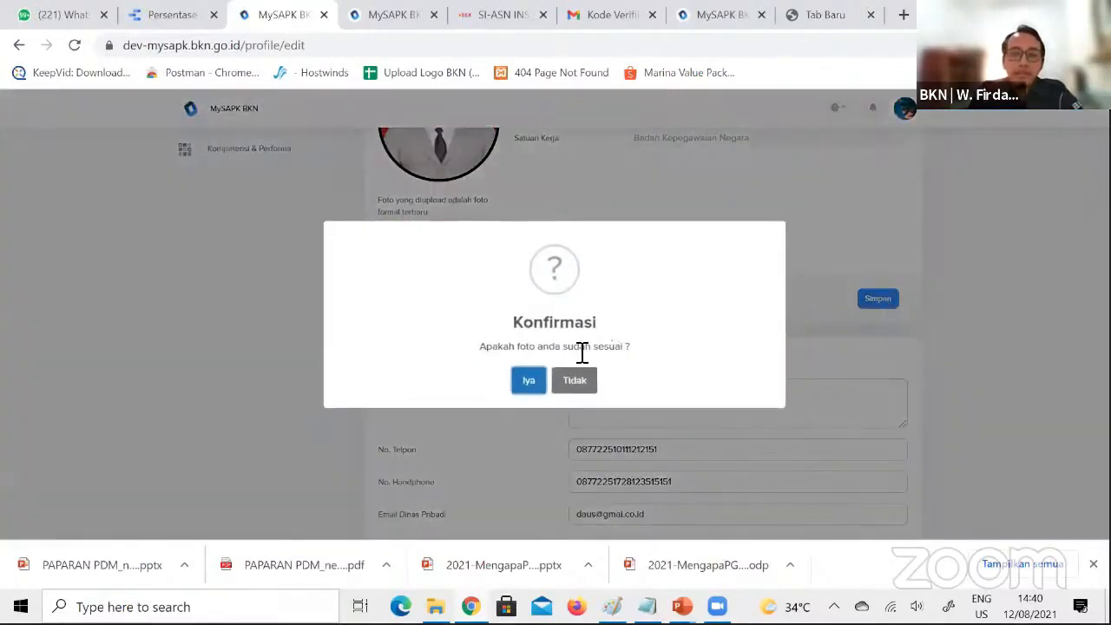
click(531, 379)
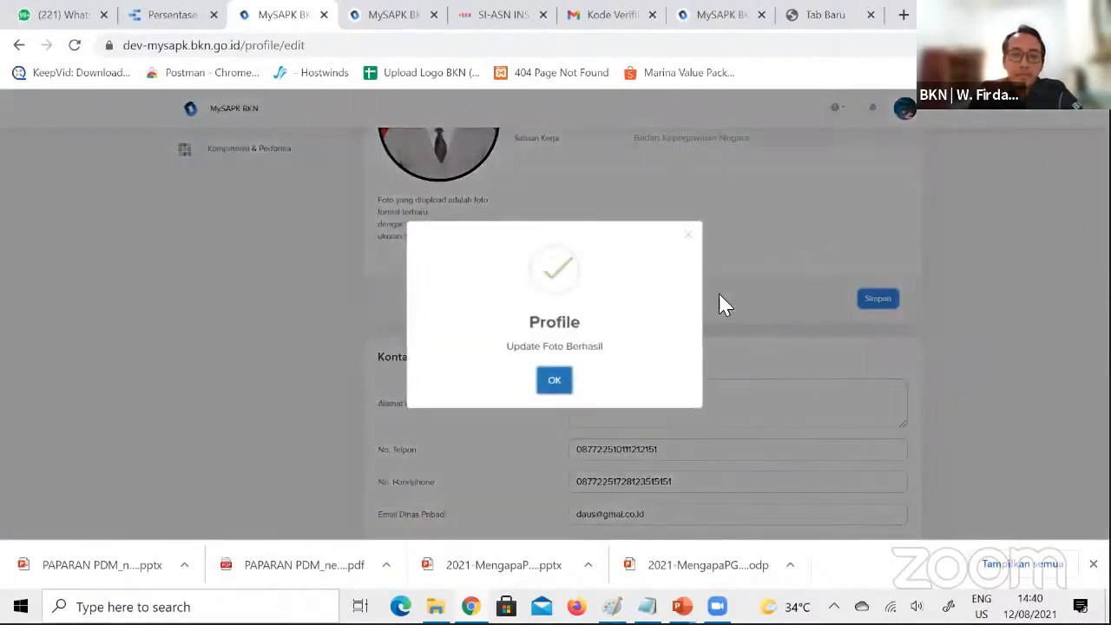
click(560, 380)
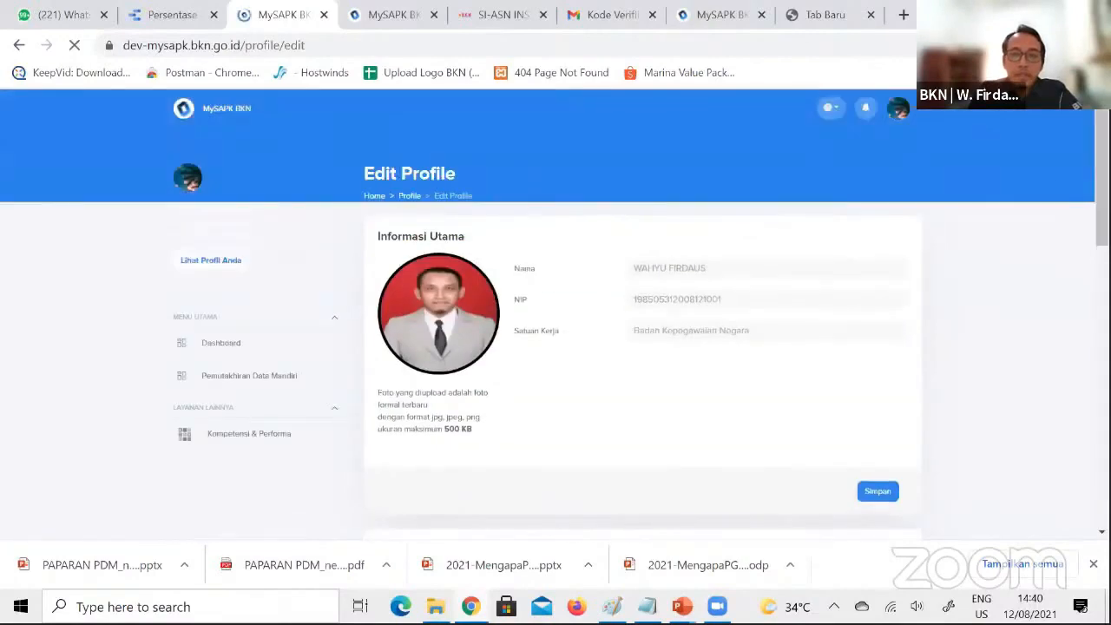
Update the Alamat Domisili under Kontak Pribadi, replacing the city name and adding the street abbreviation in front
drag(1102, 186, 1102, 279)
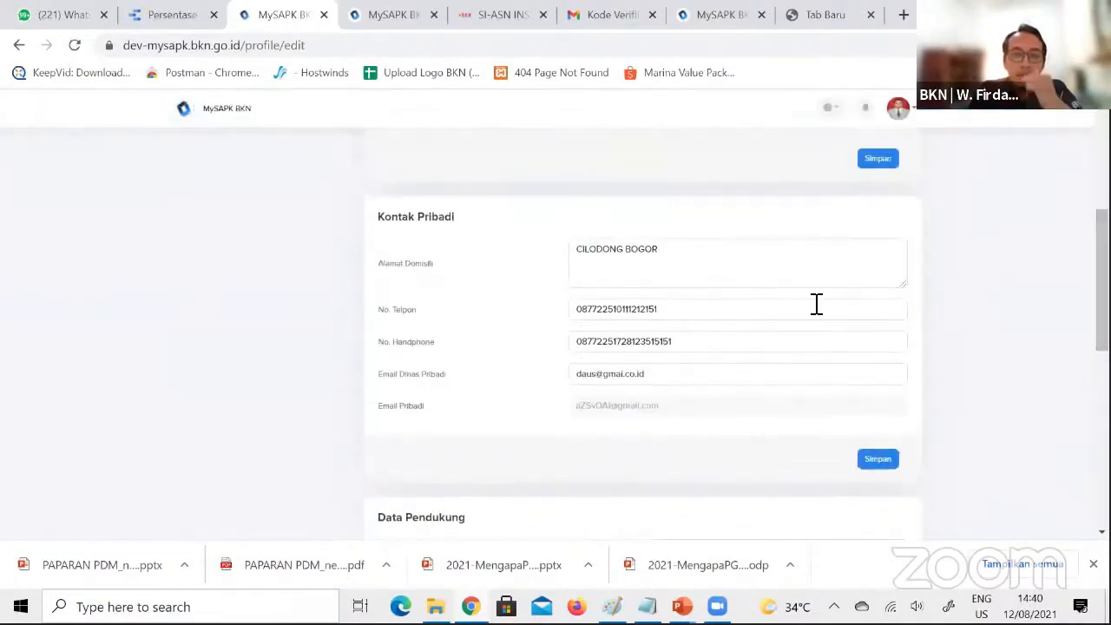
click(684, 263)
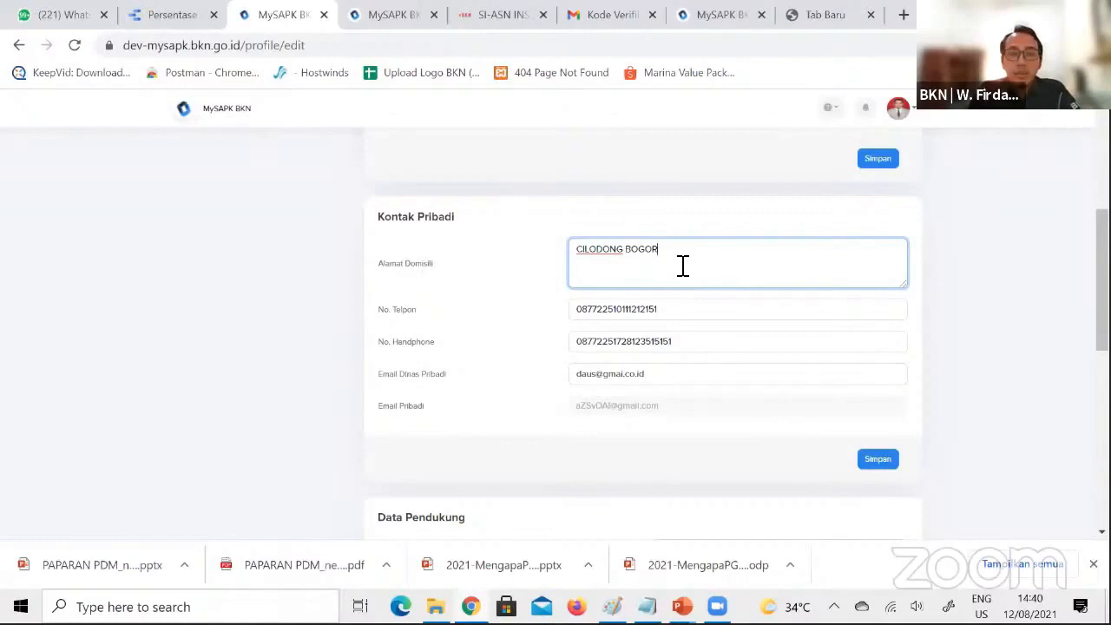
double_click(651, 250)
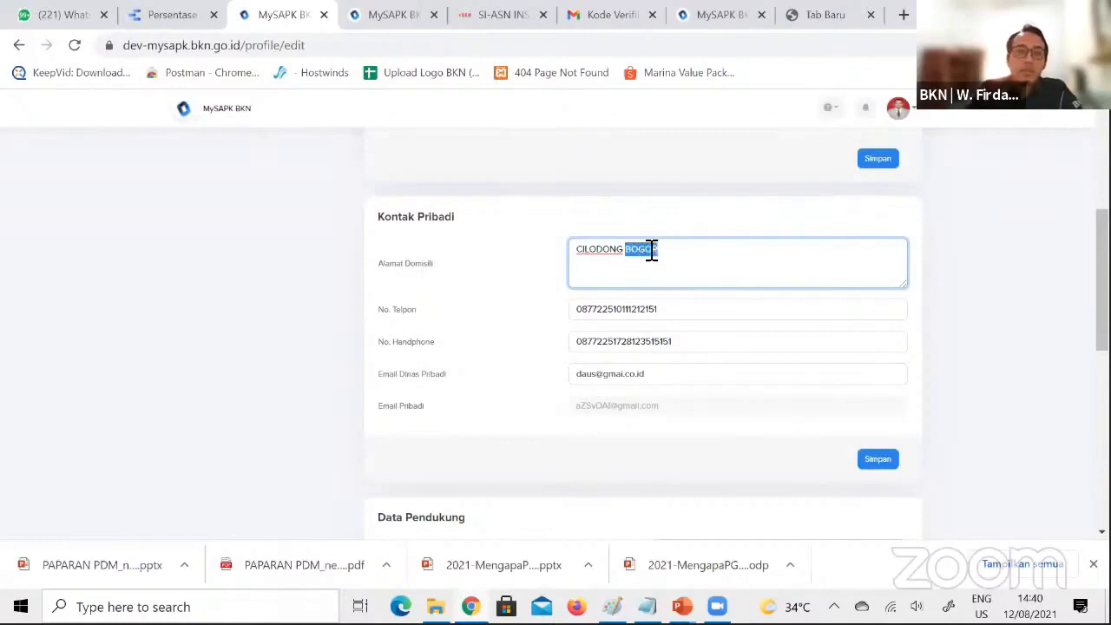
text(DEPOK)
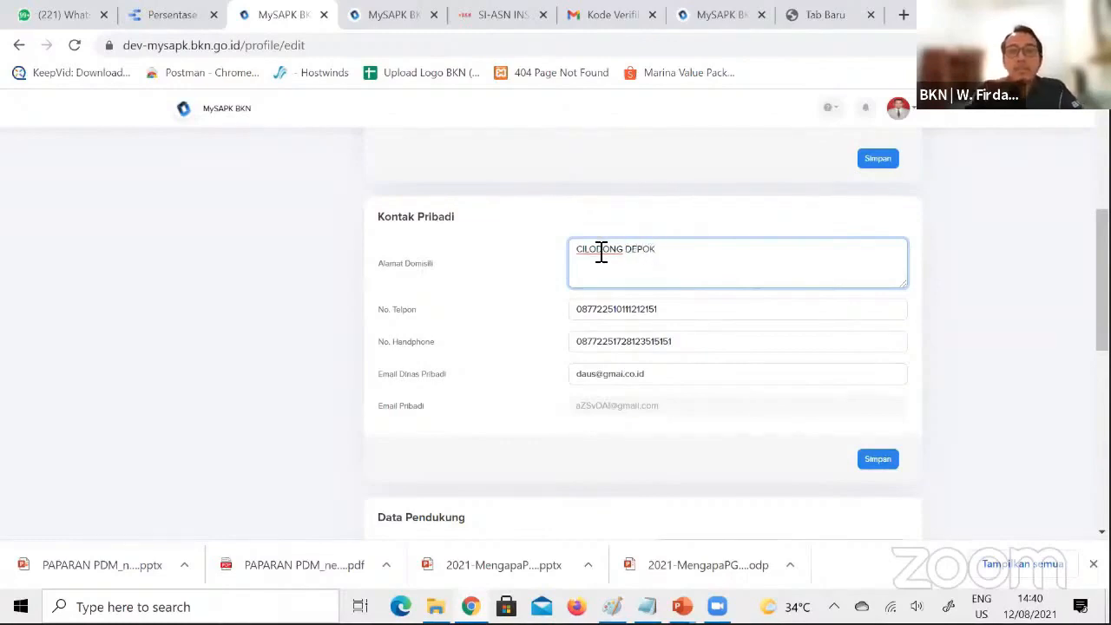
text(JL.)
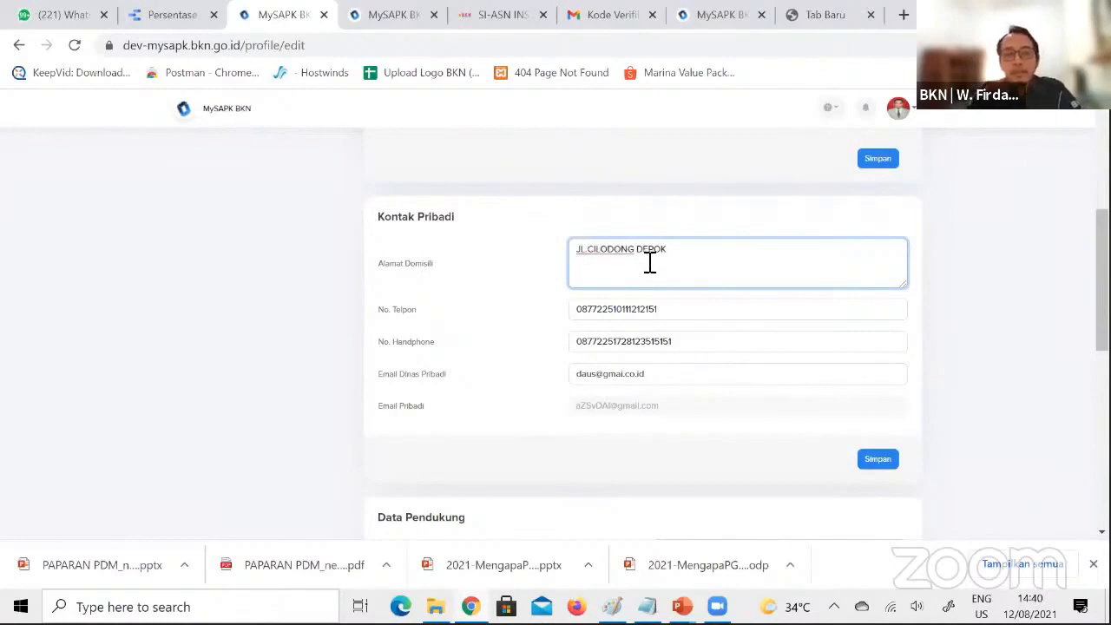
Change the Email Dinas Pribadi address to the bkn.go.id domain and save the Kontak Pribadi section
click(647, 313)
click(654, 347)
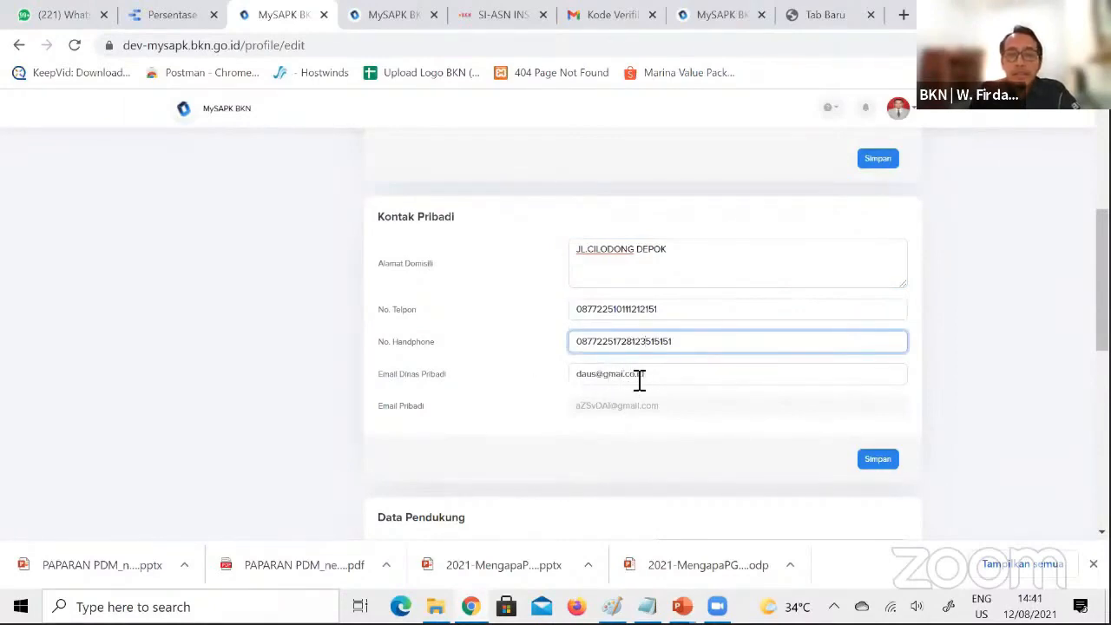
click(665, 375)
key(BackSpace)
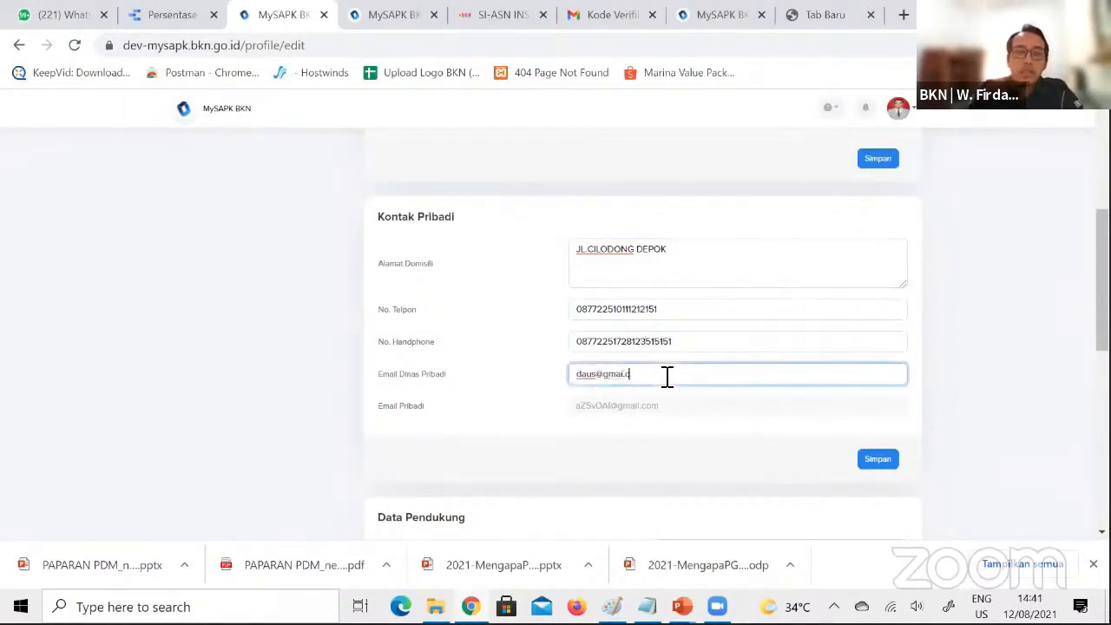
key(BackSpace)
key(BackSpace)
key(BackSpace)
key(BackSpace)
key(BackSpace)
key(BackSpace)
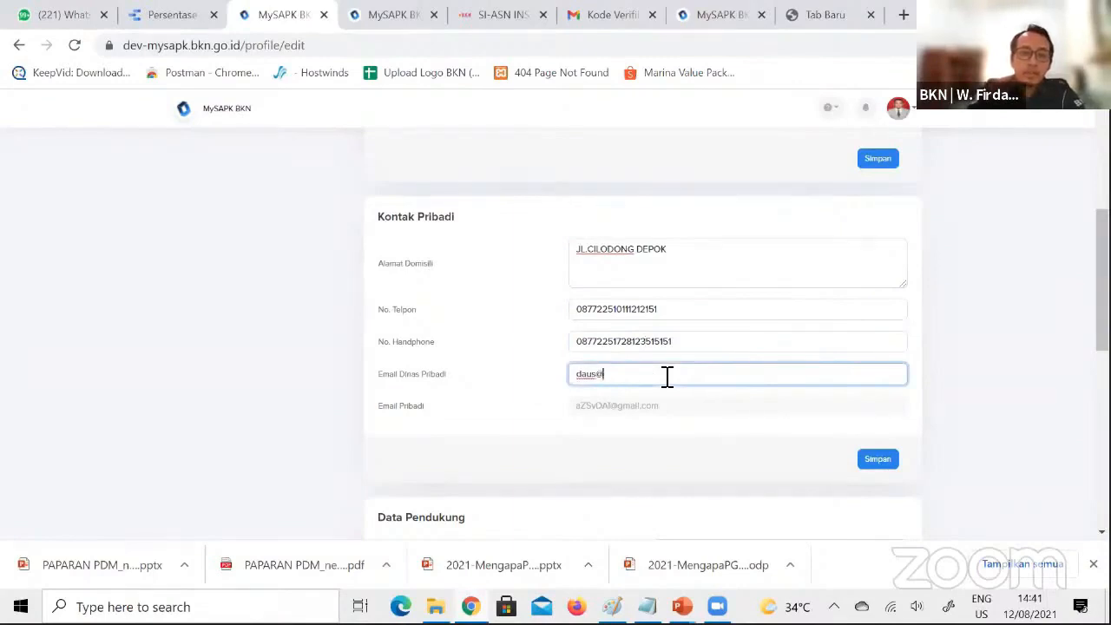
text(bkn.go.id)
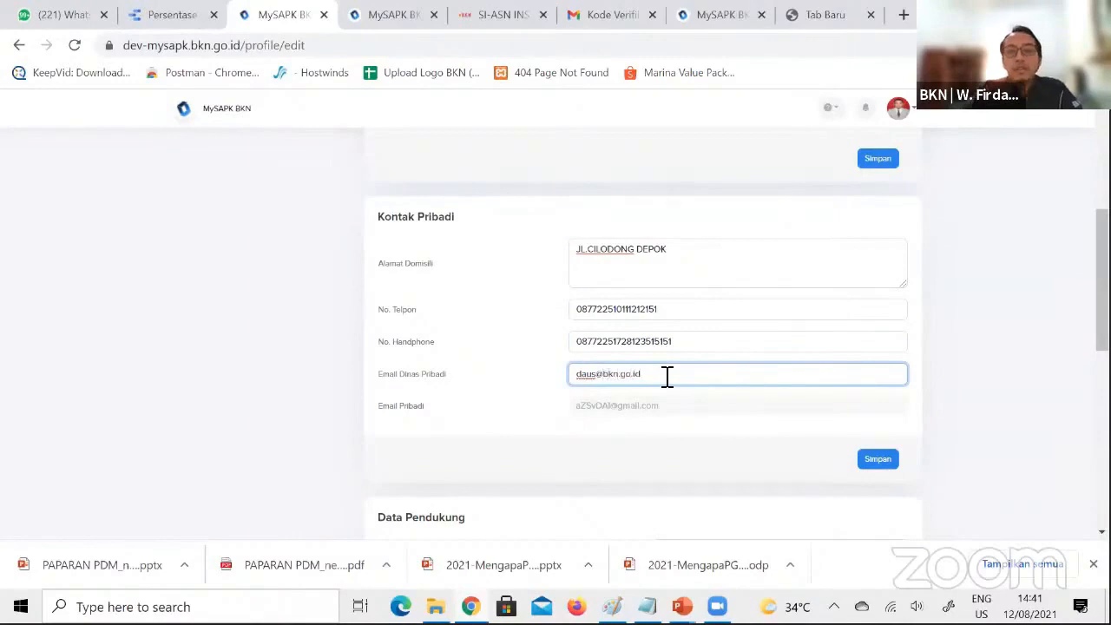
click(872, 464)
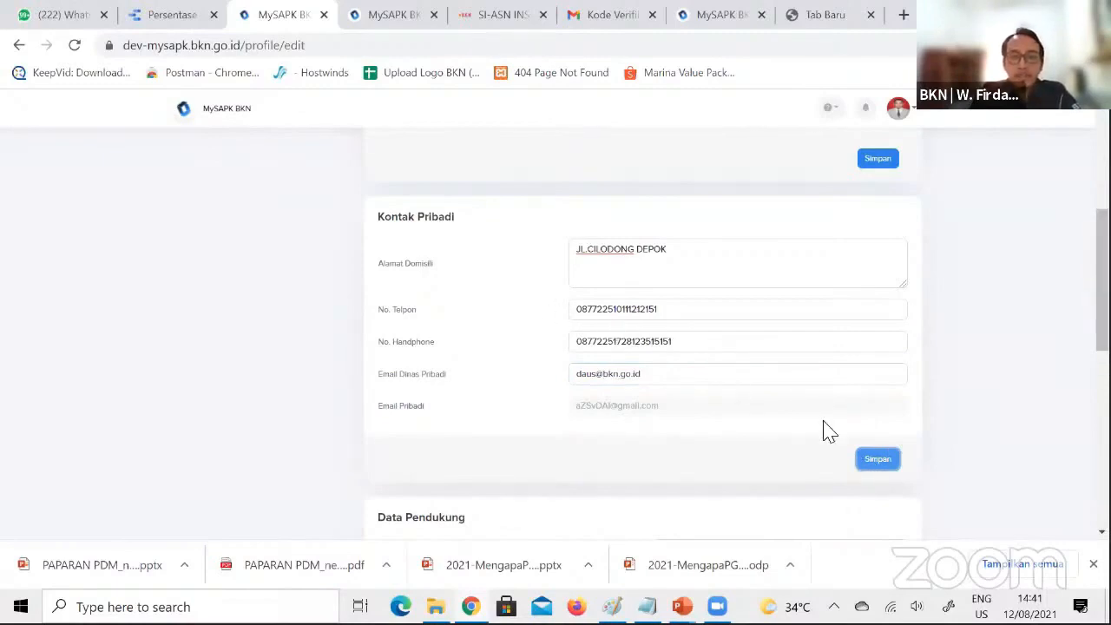
click(875, 467)
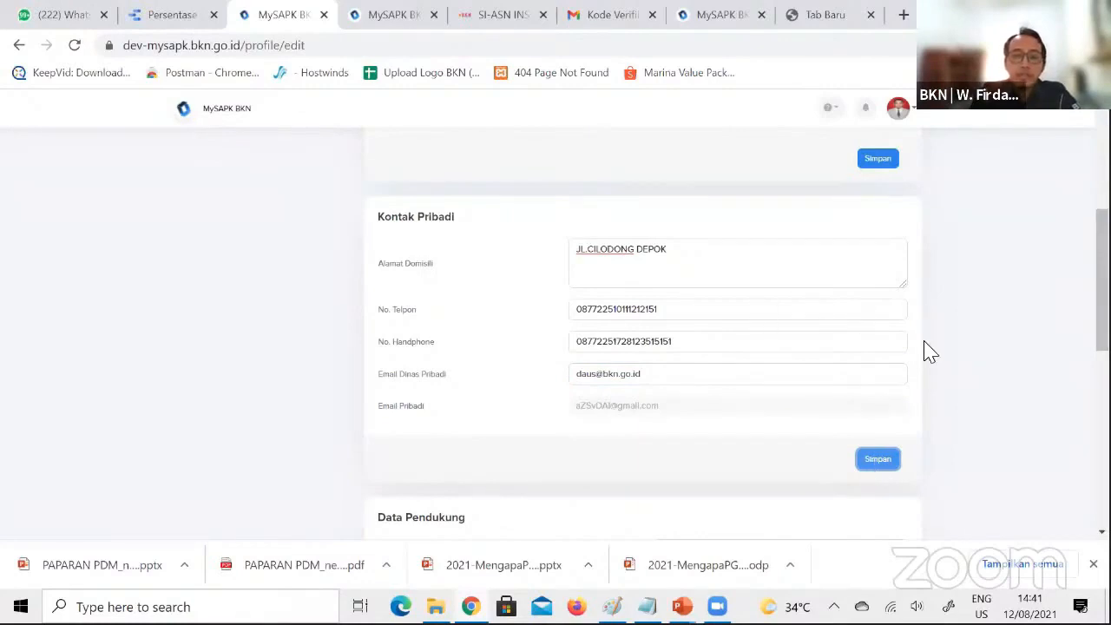
Set Lokasi Kerja (Setingkat Kecamatan) in Data Pendukung to KROYA - CILACAP
scroll(925, 350, down, 3)
scroll(642, 347, down, 1)
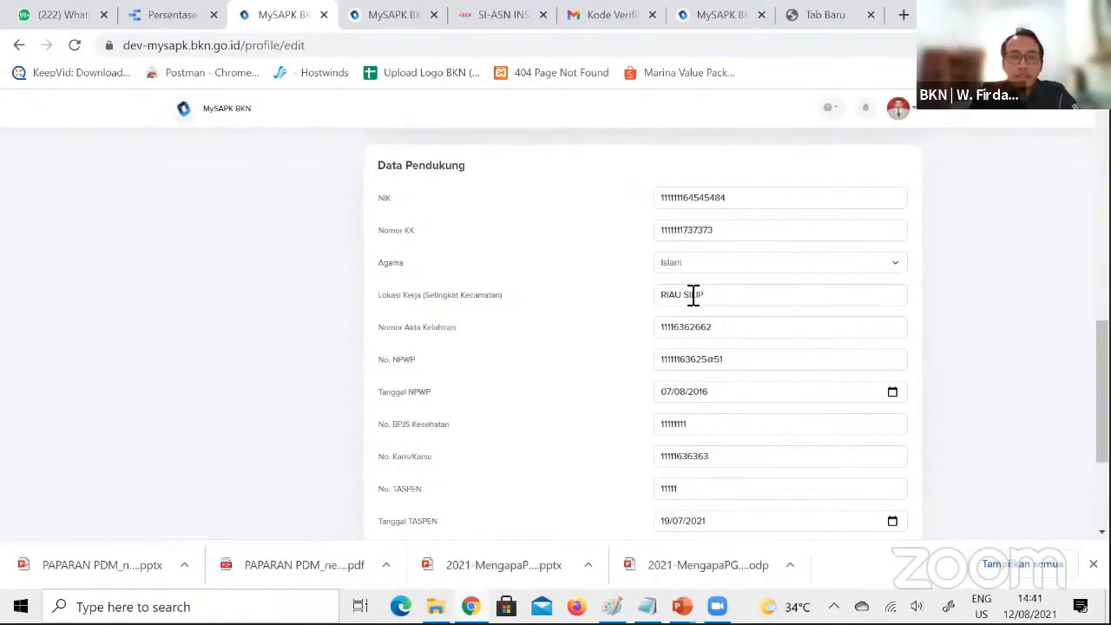
triple_click(735, 298)
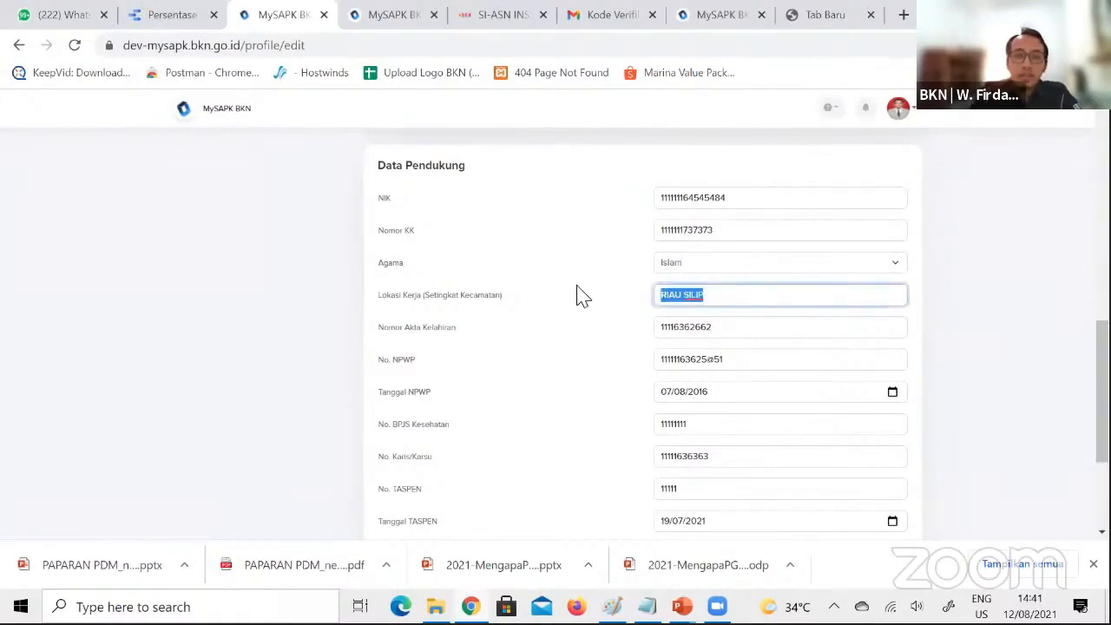
key(BackSpace)
text(KRO)
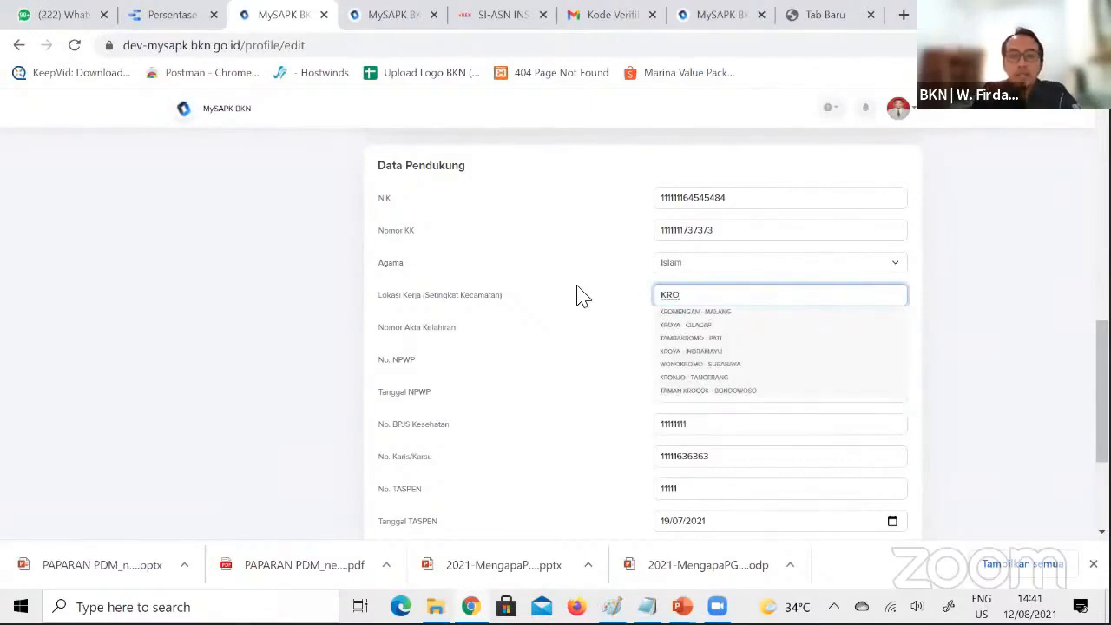
click(684, 326)
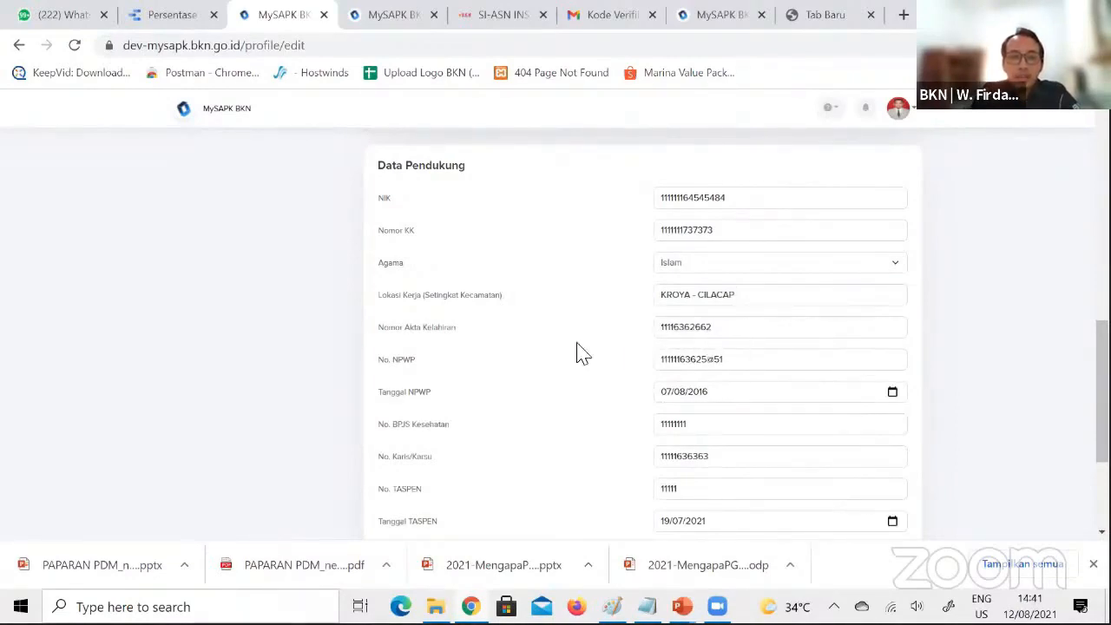
Go over the BPJS, Karis/Karsu, TASPEN and TAPERA numbers in Data Pendukung and set KPPN/Kantor Pembayaran Gaji to DPPKAD
click(729, 425)
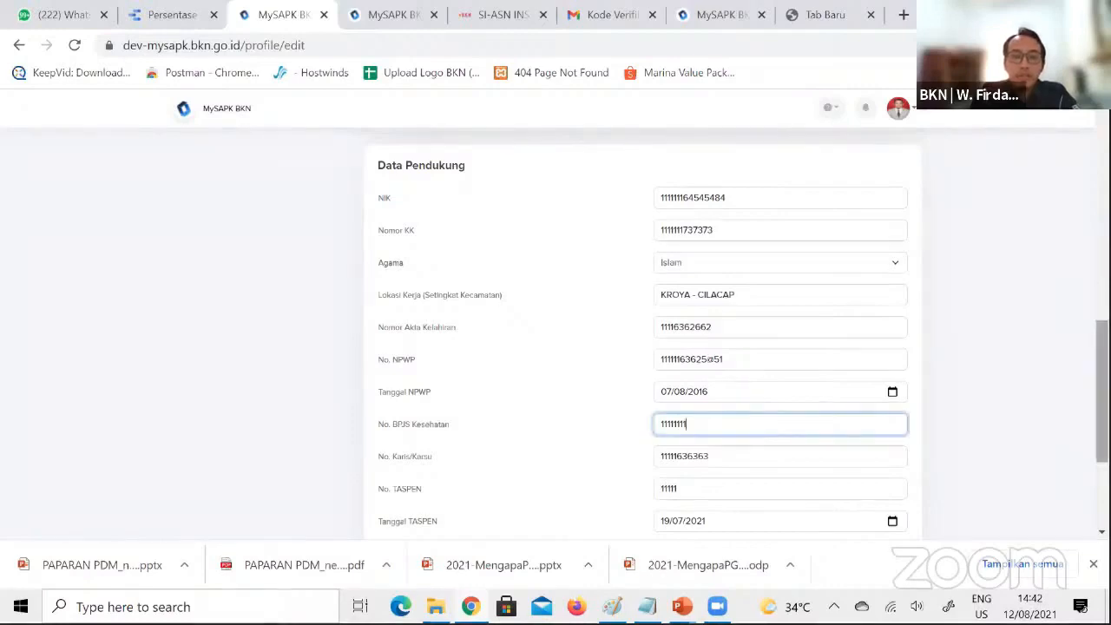
scroll(729, 425, down, 2)
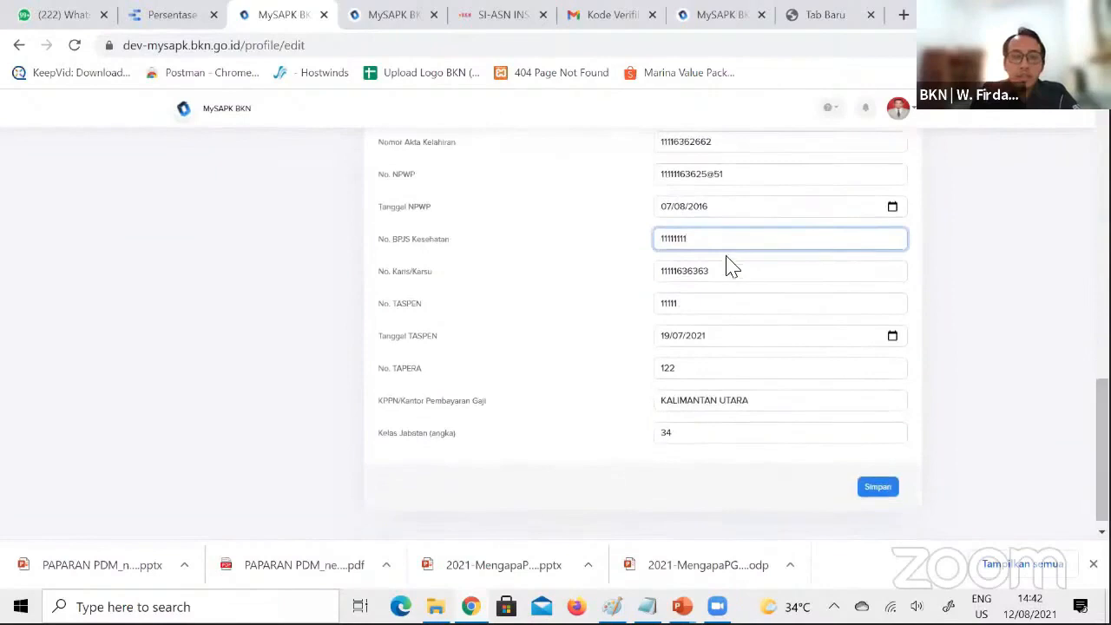
click(736, 272)
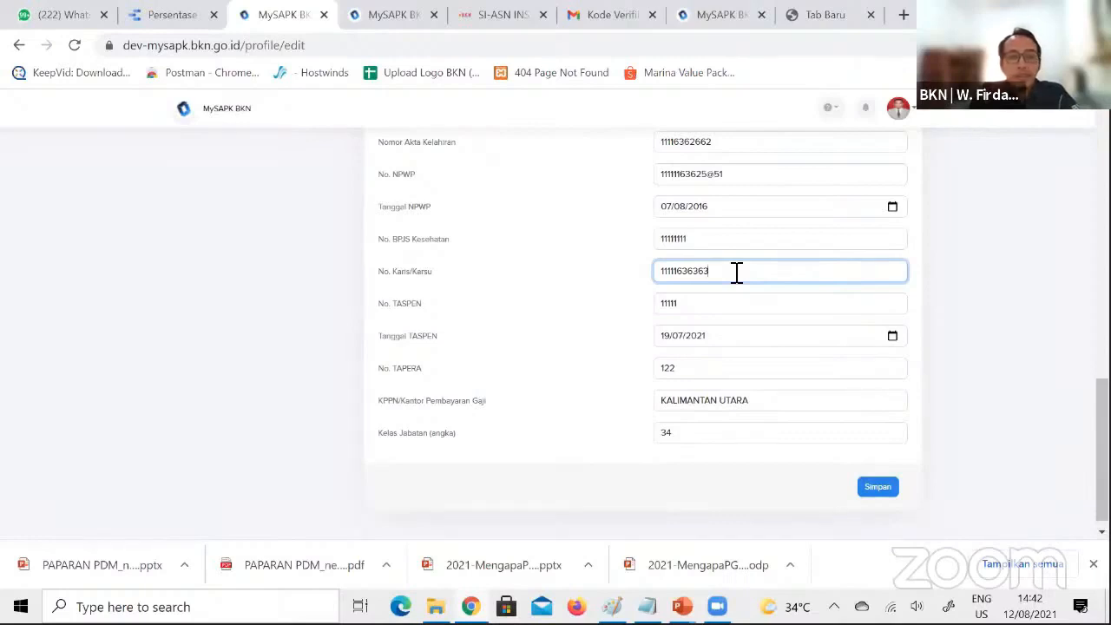
click(723, 310)
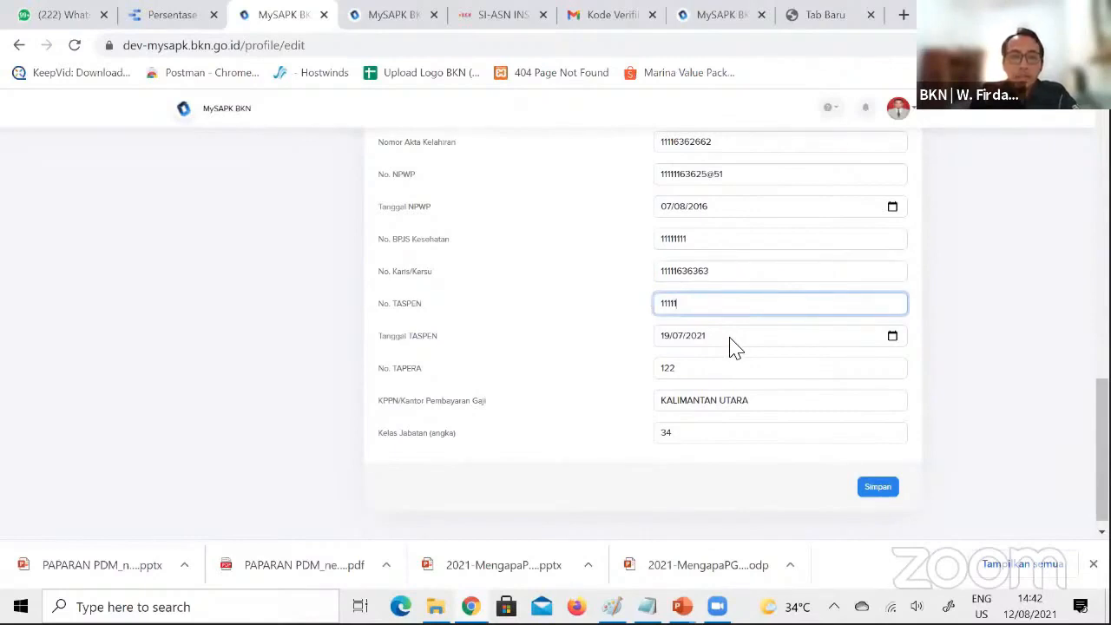
click(720, 379)
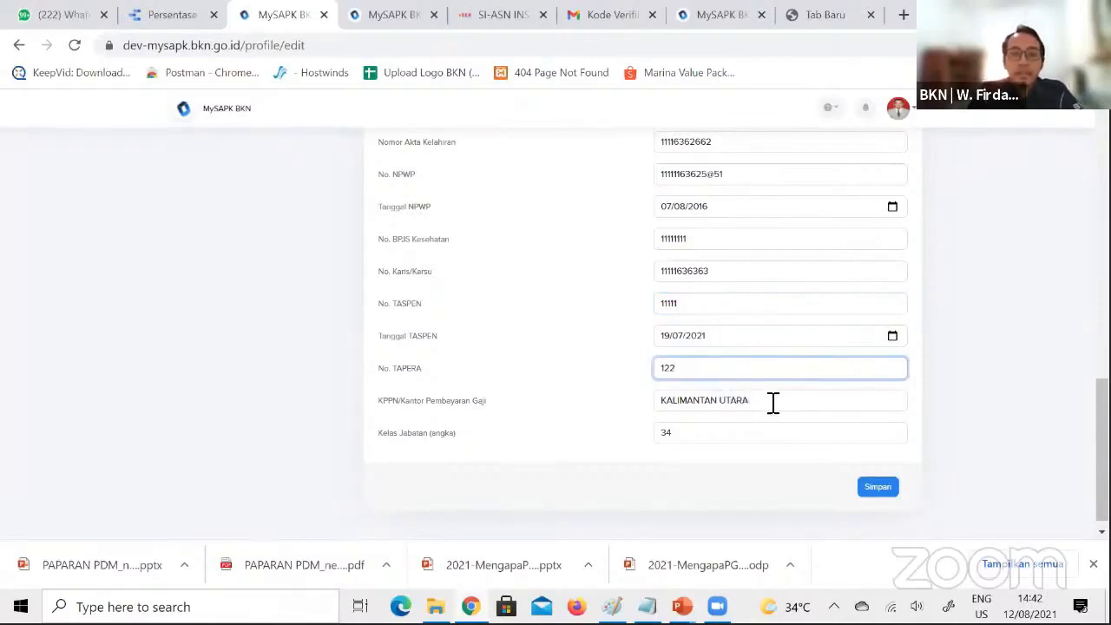
key(Tab)
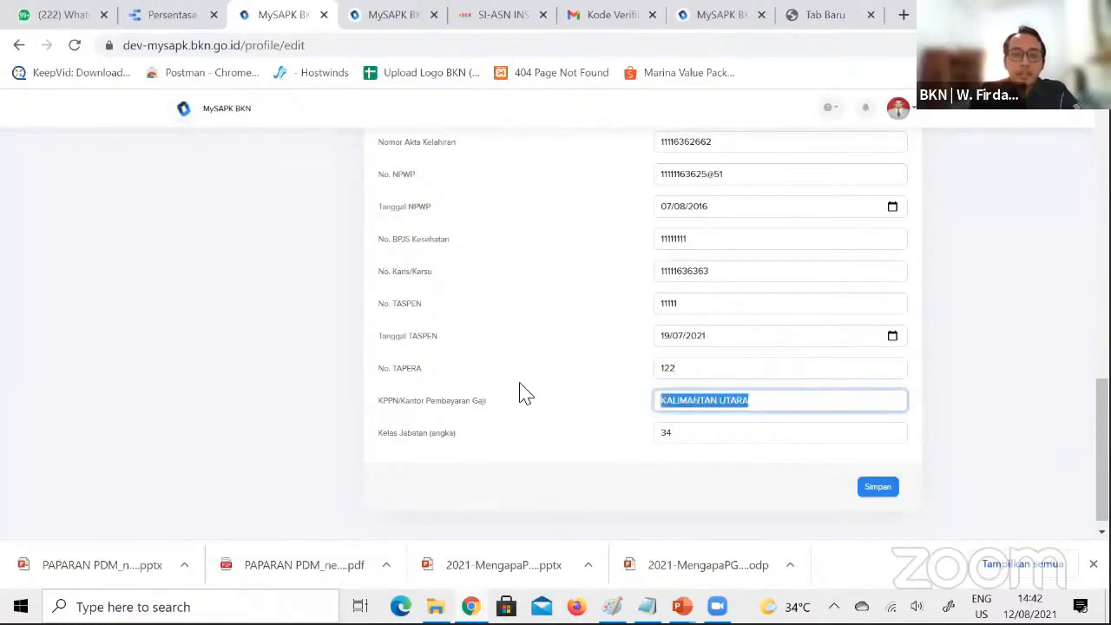
key(BackSpace)
text(DPP)
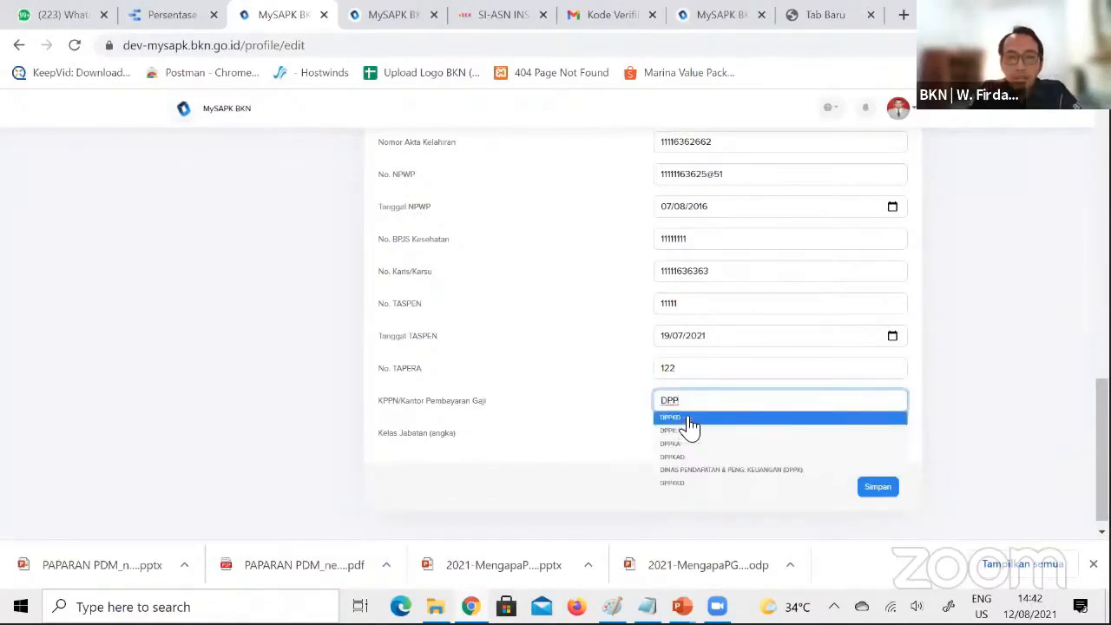
click(702, 457)
Set Kelas Jabatan (angka) to 9 and save the Data Pendukung section
drag(685, 438, 628, 446)
text(9)
click(642, 455)
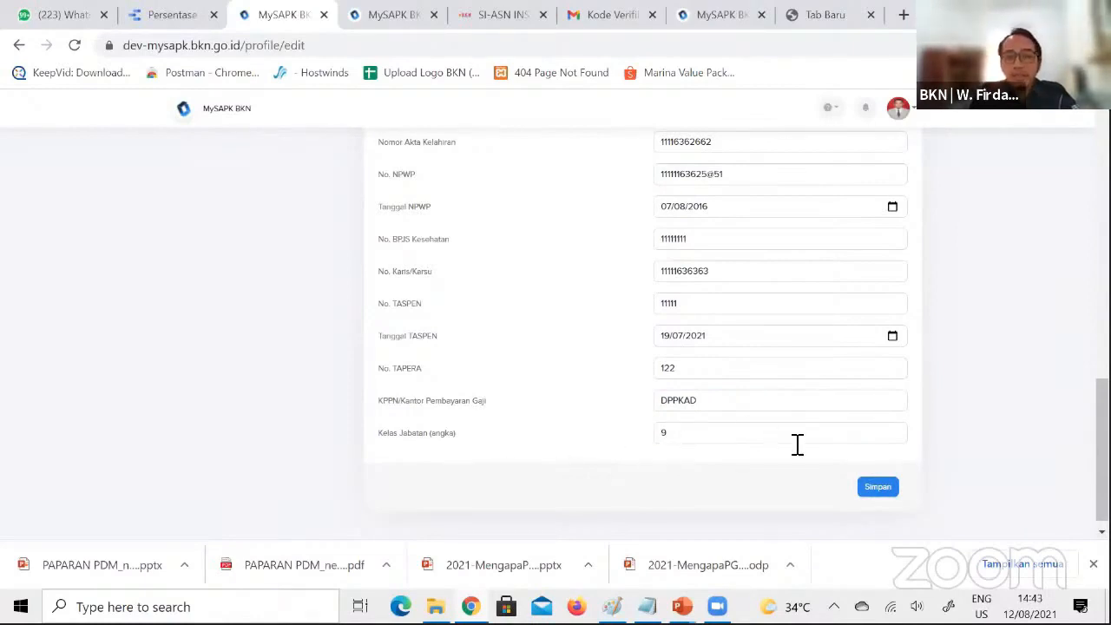
click(881, 487)
click(534, 382)
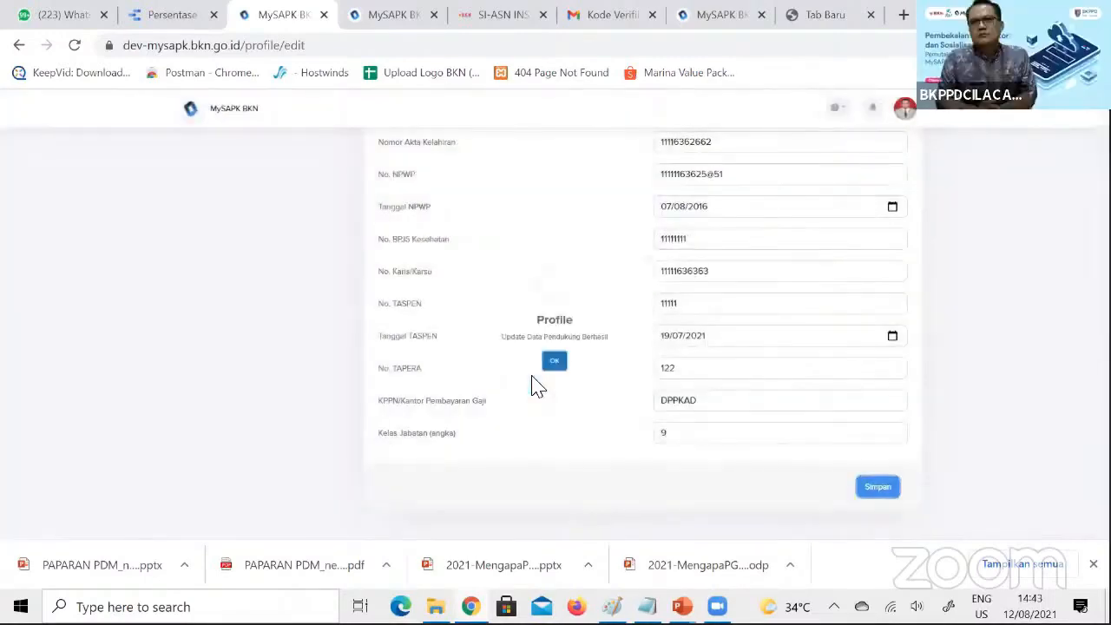
click(553, 382)
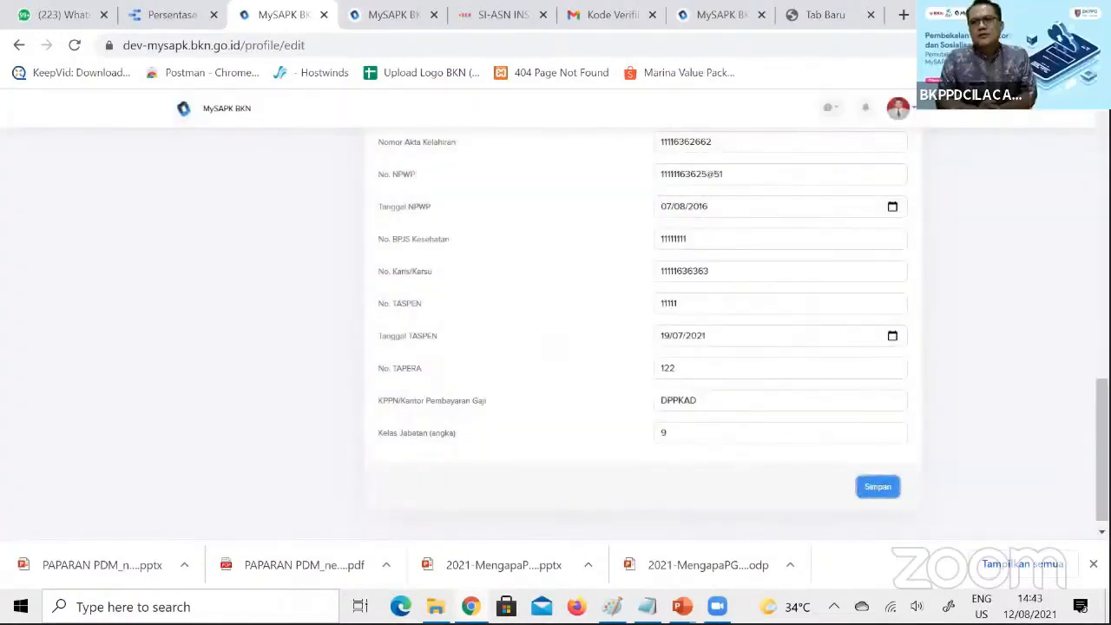
Return to the Pemutakhiran Data Mandiri categories and open Riwayat Pangkat/Golongan
scroll(1073, 173, up, 10)
click(264, 385)
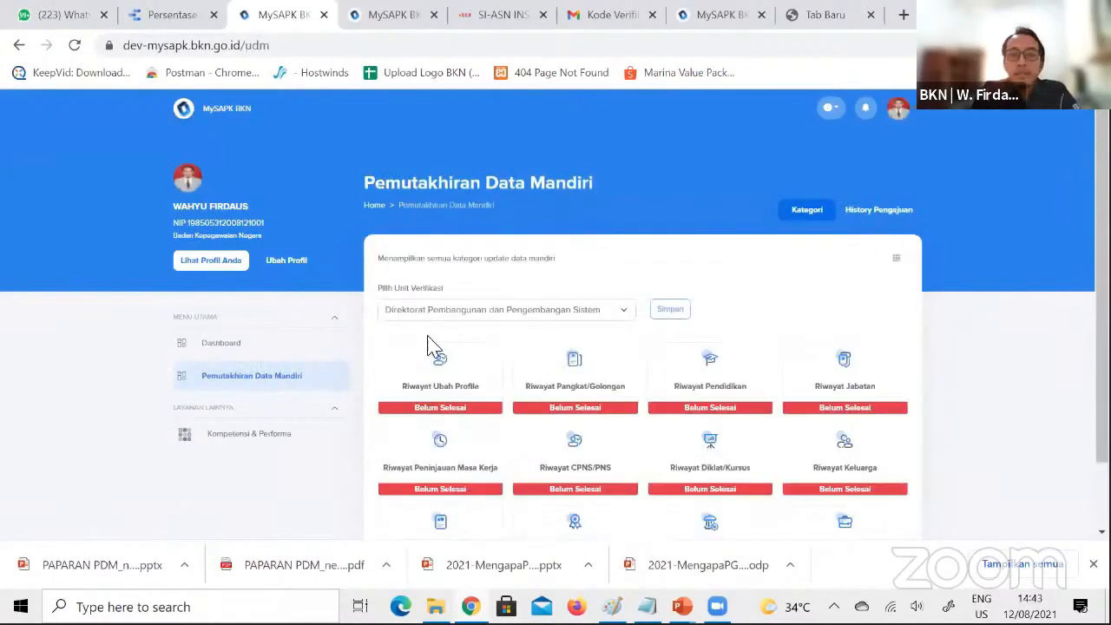
click(429, 340)
click(255, 378)
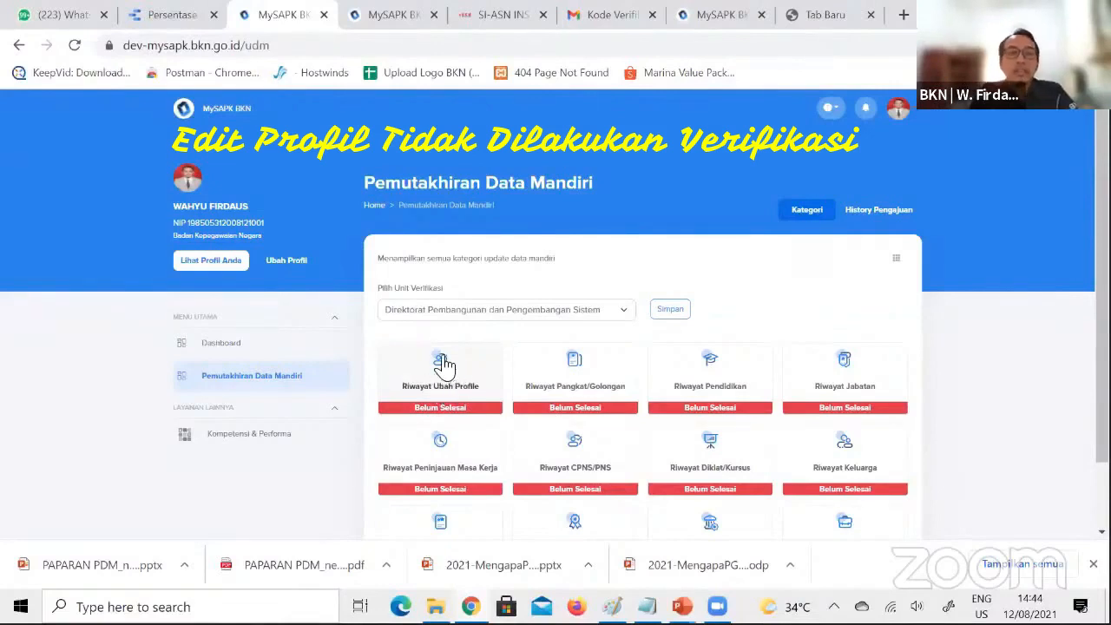
click(585, 395)
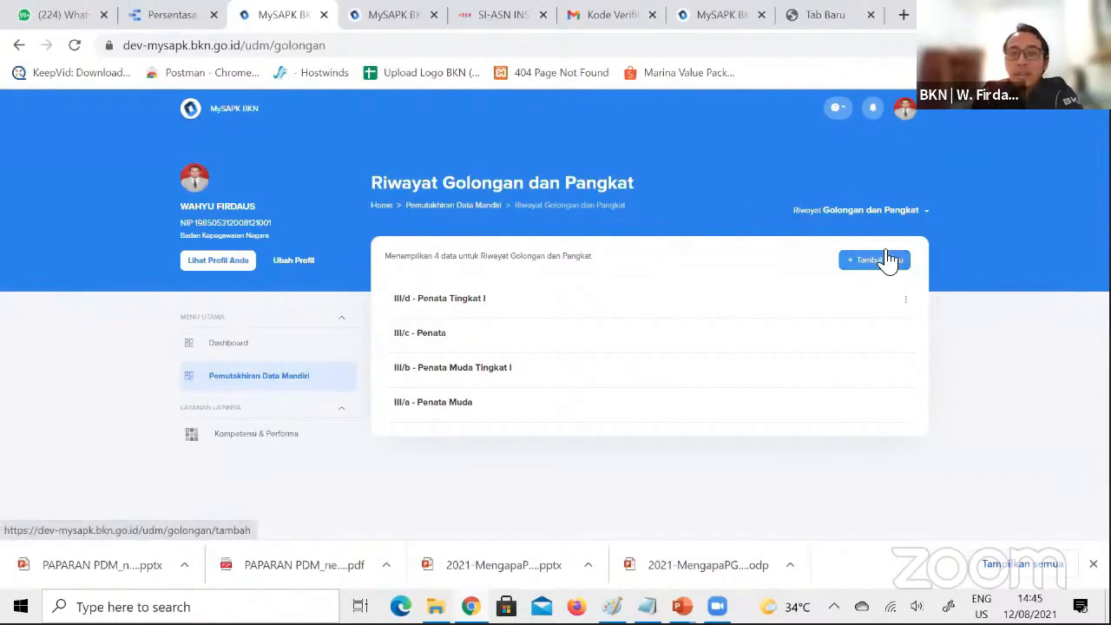
Look at the form for adding a new golongan and pangkat record, and return to the list
click(867, 269)
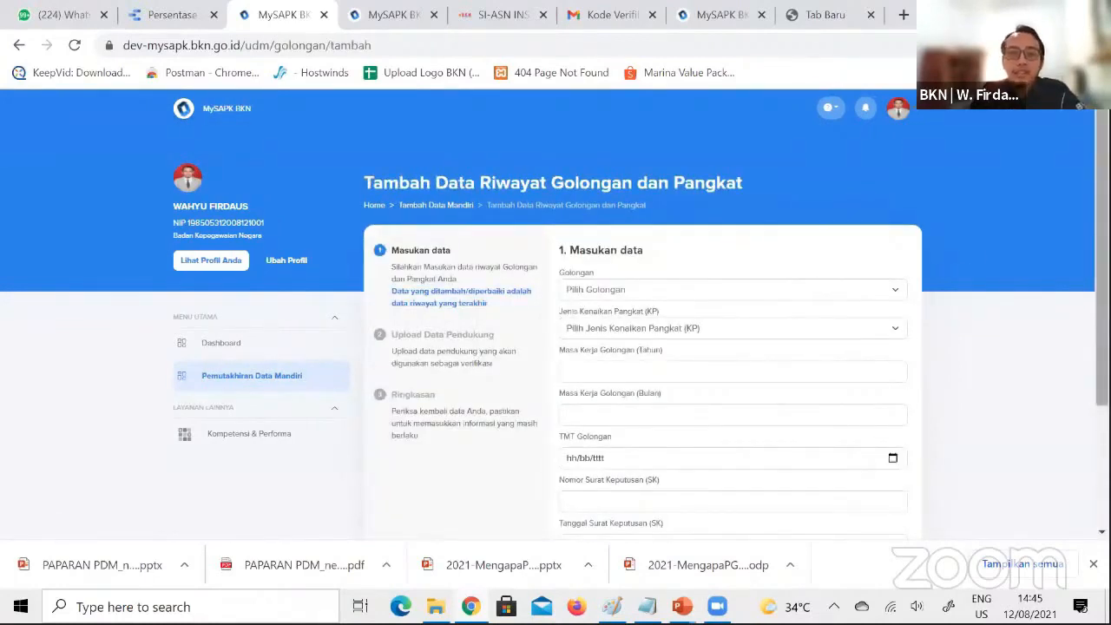
scroll(870, 282, down, 2)
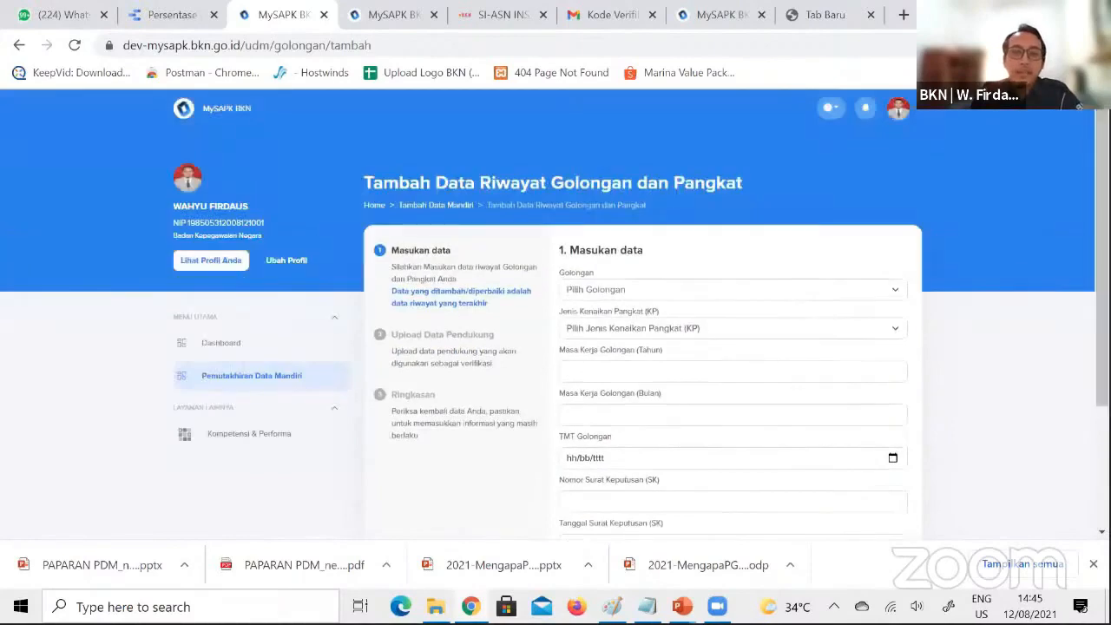
click(577, 378)
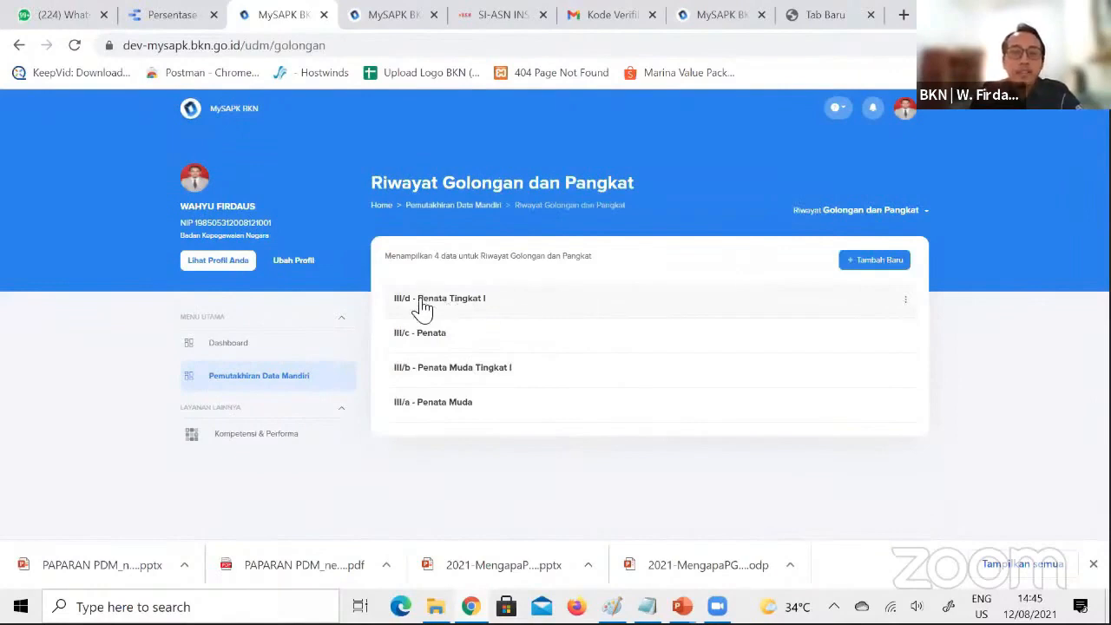
Open the III/d - Penata Tingkat I record for updating from the Riwayat Golongan dan Pangkat list
click(908, 301)
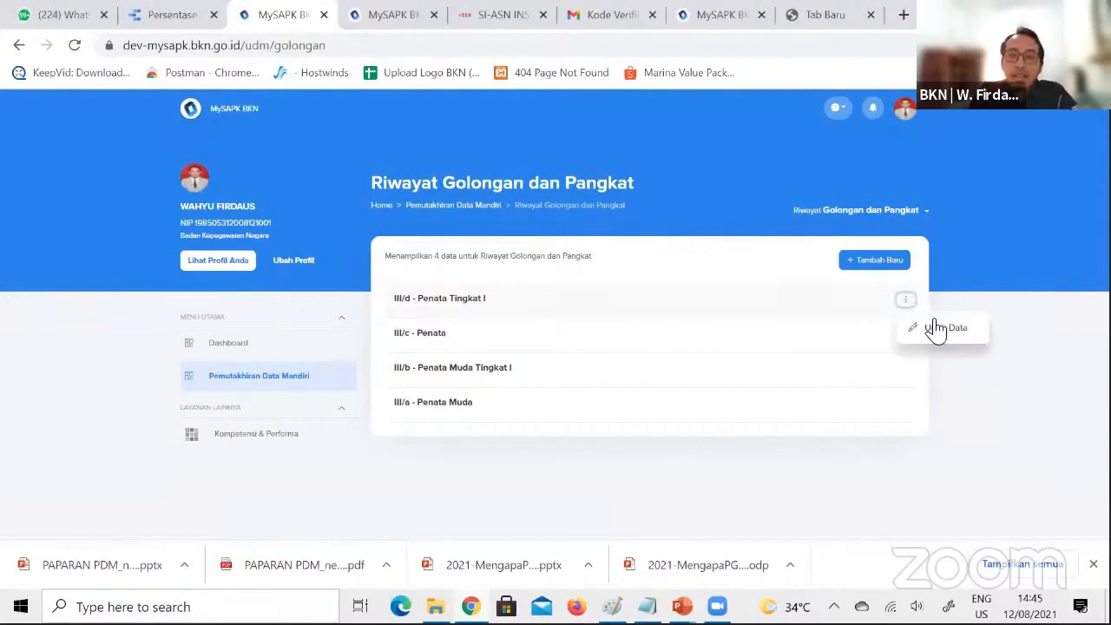
click(1015, 306)
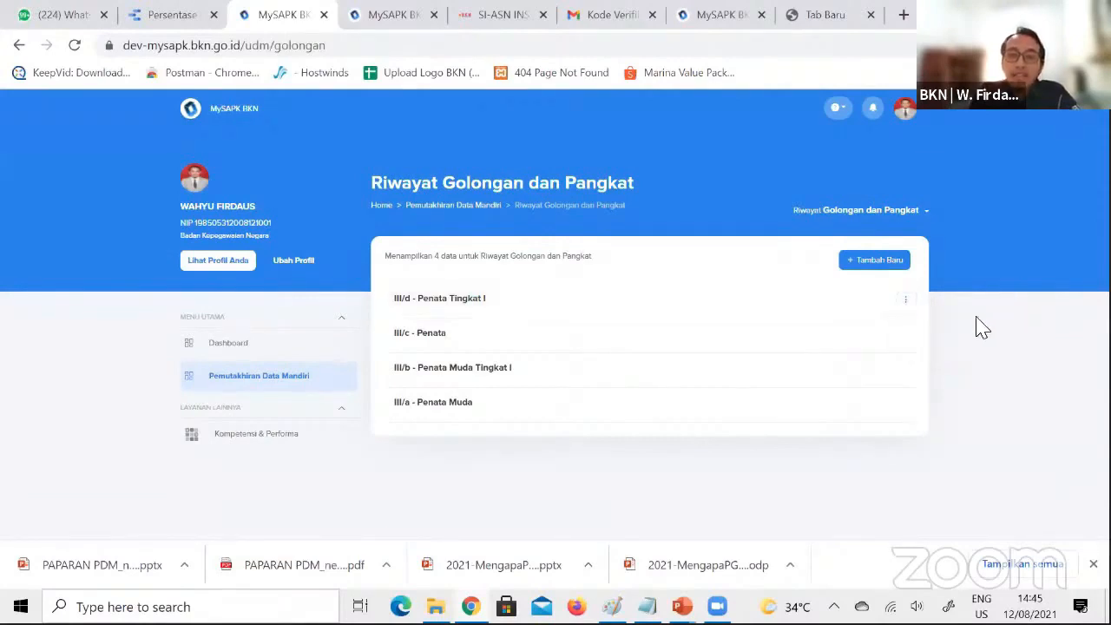
click(905, 301)
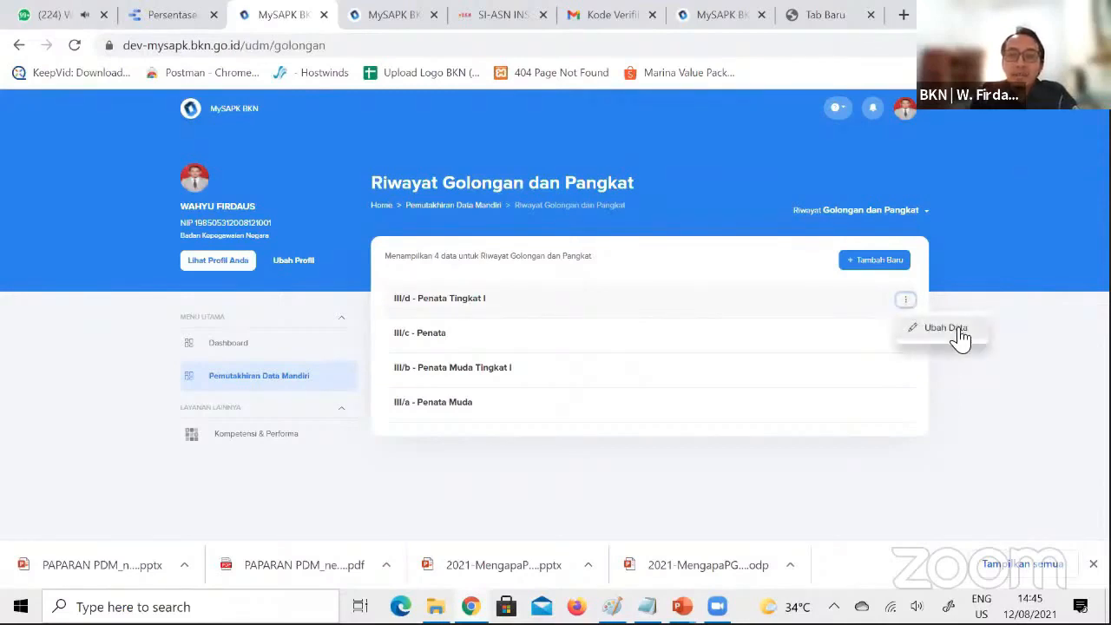
click(946, 329)
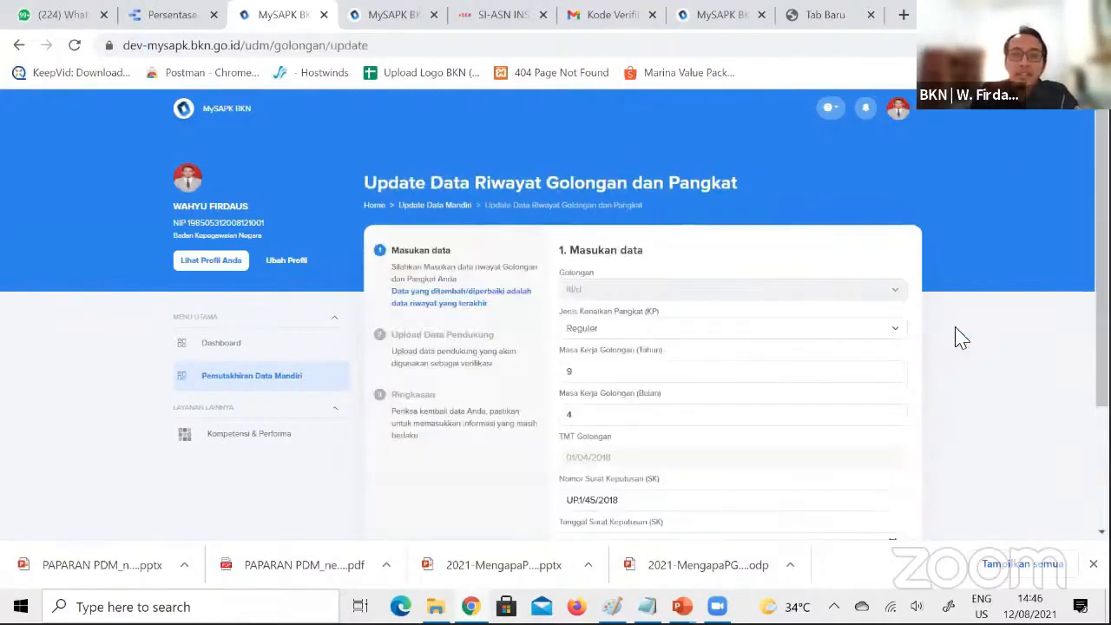
Review the rank record's update form, from Golongan and Masa Kerja through the SK and Pertek BKN numbers and dates
scroll(555, 347, down, 1)
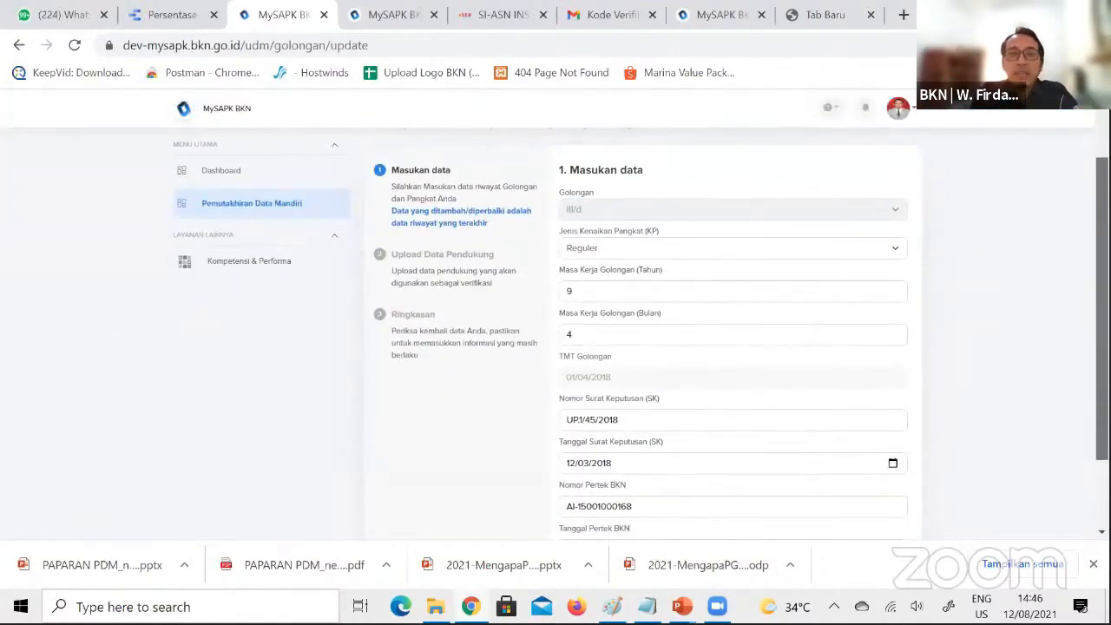
scroll(555, 347, down, 1)
scroll(555, 347, up, 1)
scroll(556, 347, up, 1)
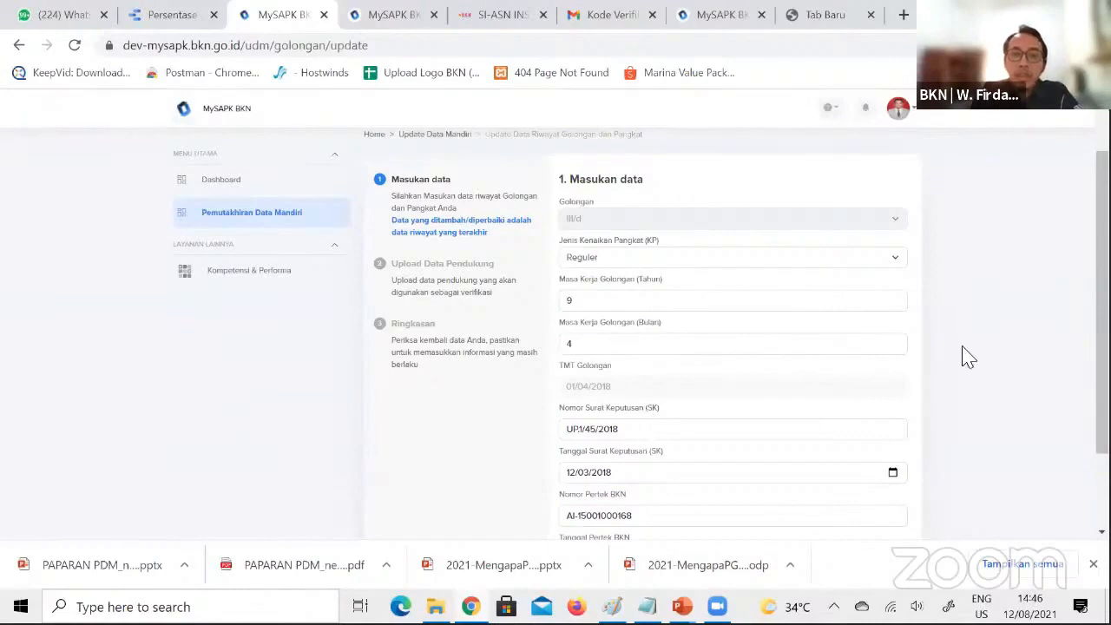
scroll(807, 428, down, 1)
scroll(761, 402, down, 1)
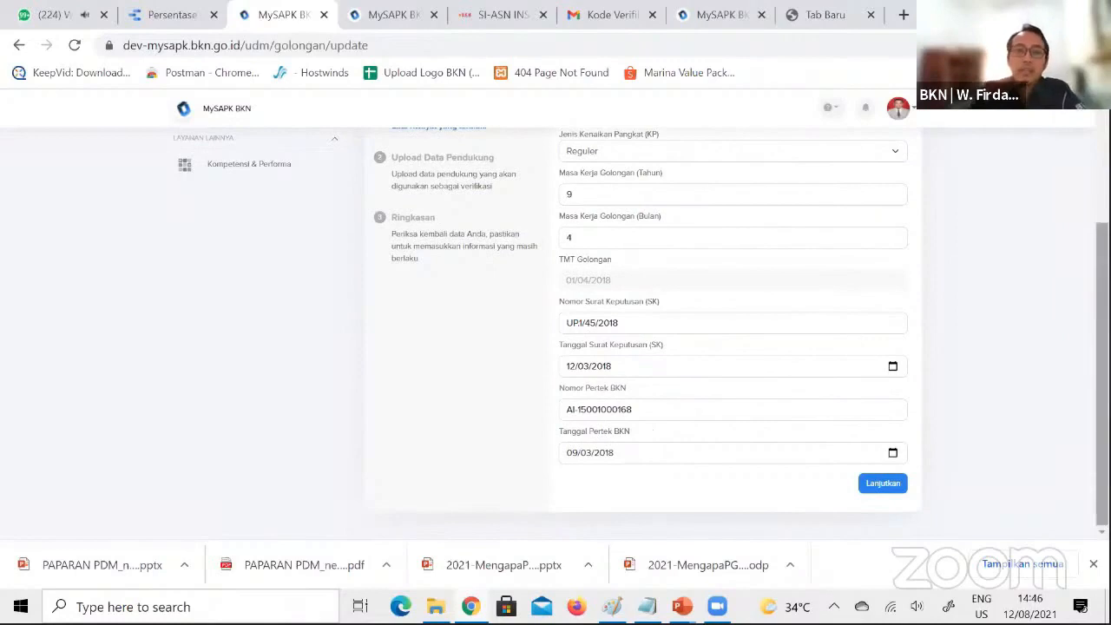
scroll(642, 329, up, 2)
scroll(642, 329, up, 1)
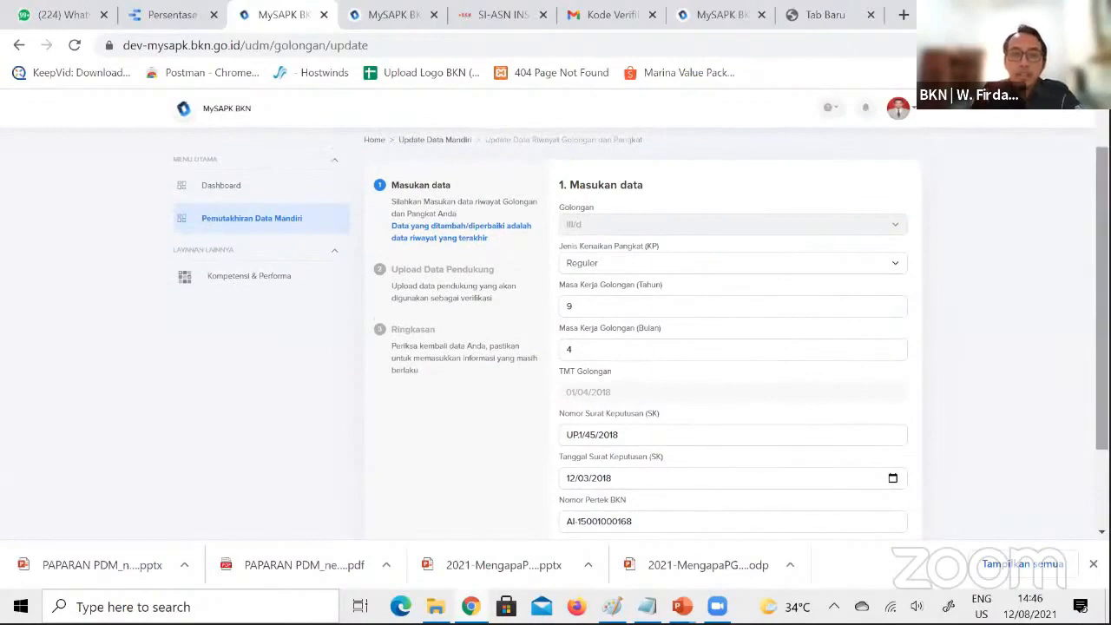
scroll(959, 453, down, 2)
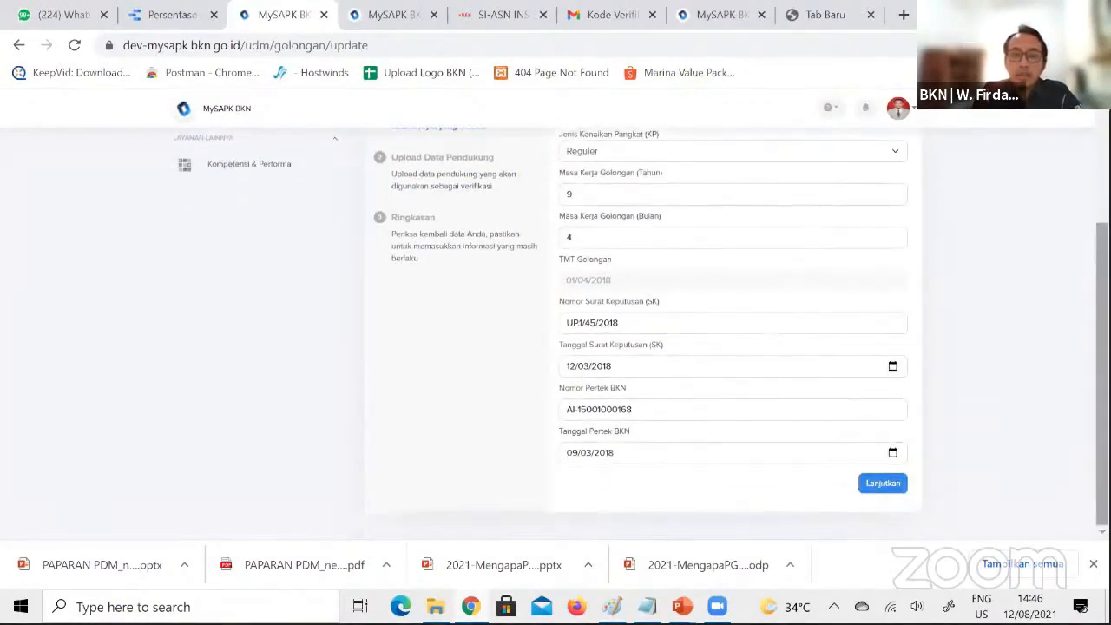
Enter 4 as the Masa Kerja Golongan (Bulan) of the III/d record and continue to Upload Data Pendukung
scroll(764, 255, up, 2)
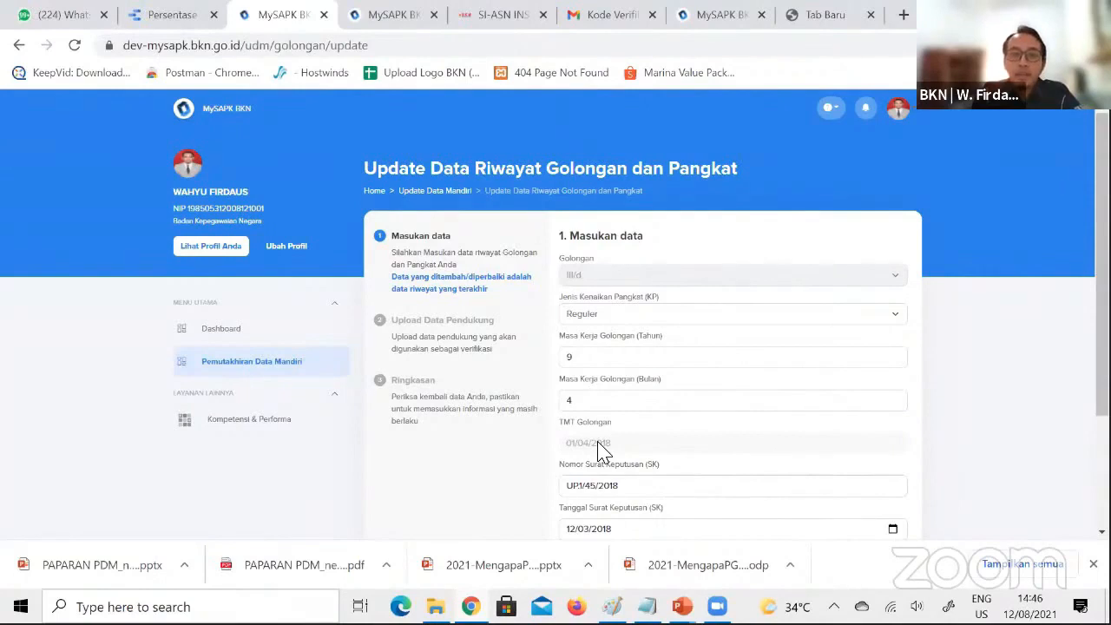
click(575, 401)
key(BackSpace)
text(4)
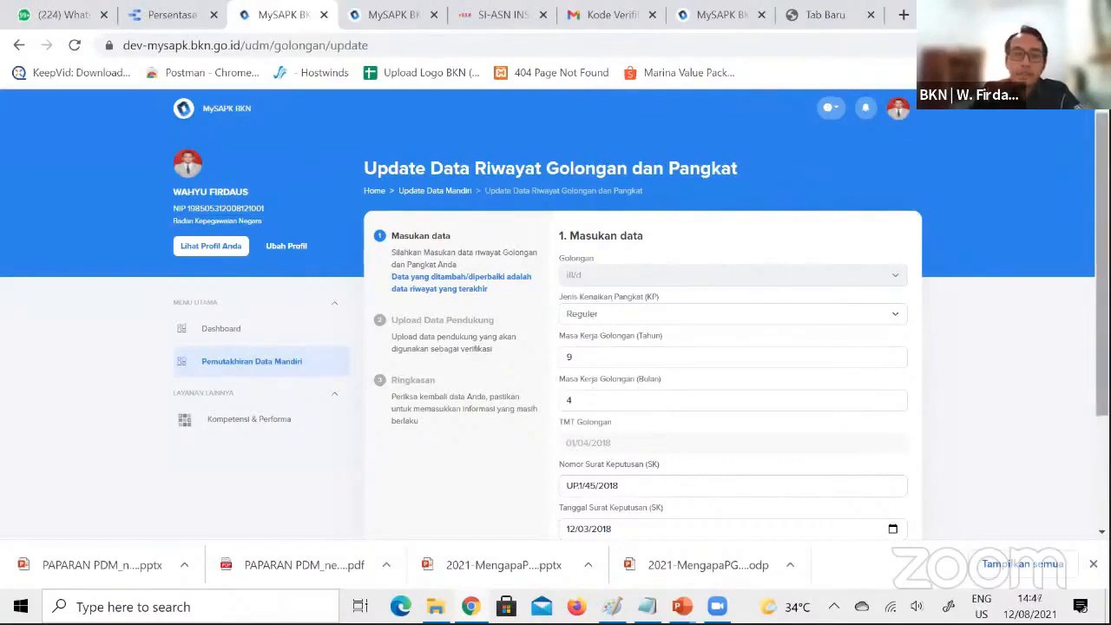
scroll(556, 338, down, 3)
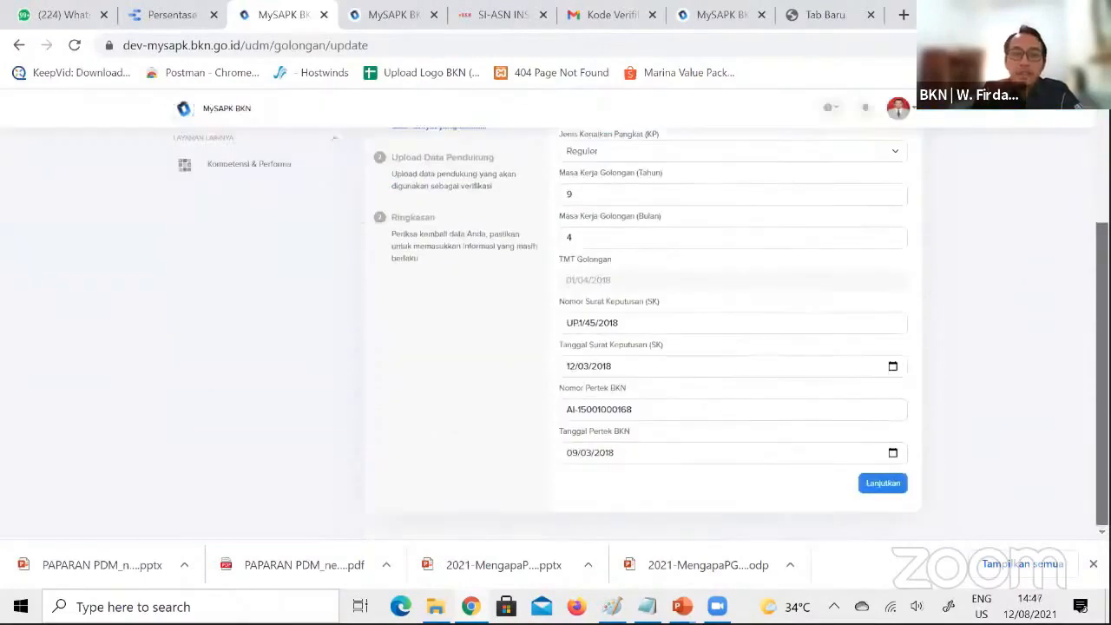
click(883, 484)
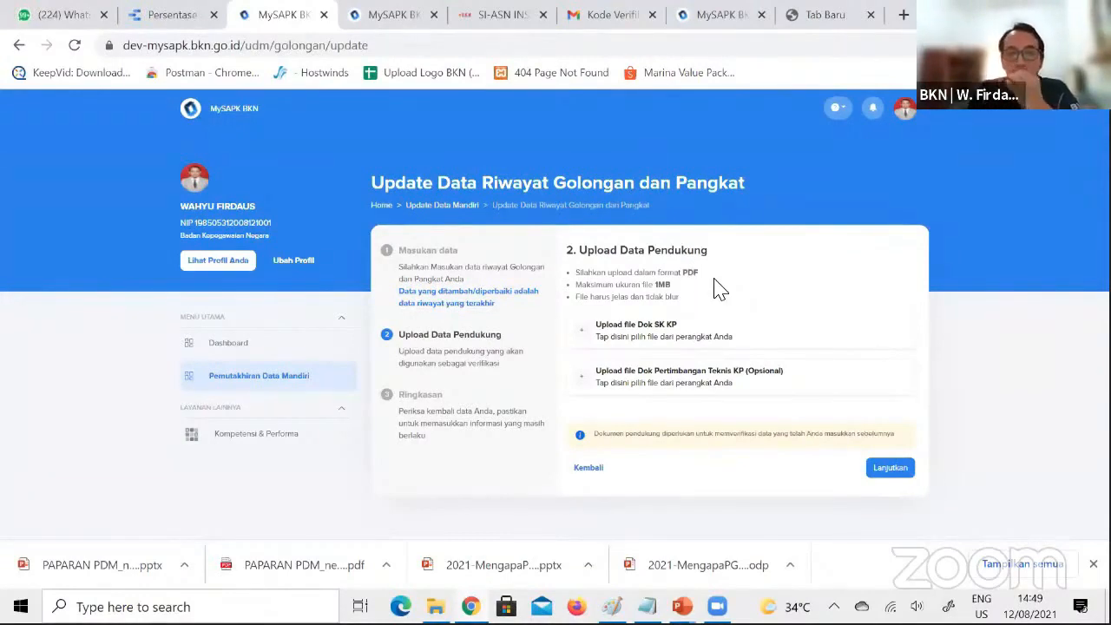
Upload the SK KP document as supporting data, leave the optional Pertimbangan Teknis file out, and go through the Ringkasan
click(694, 341)
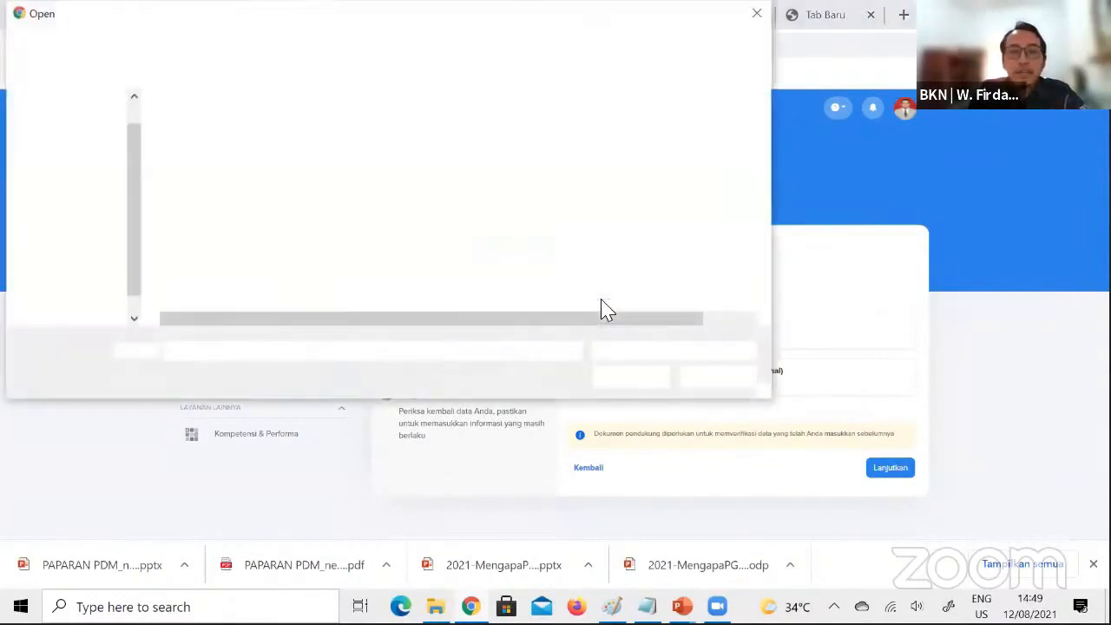
double_click(260, 257)
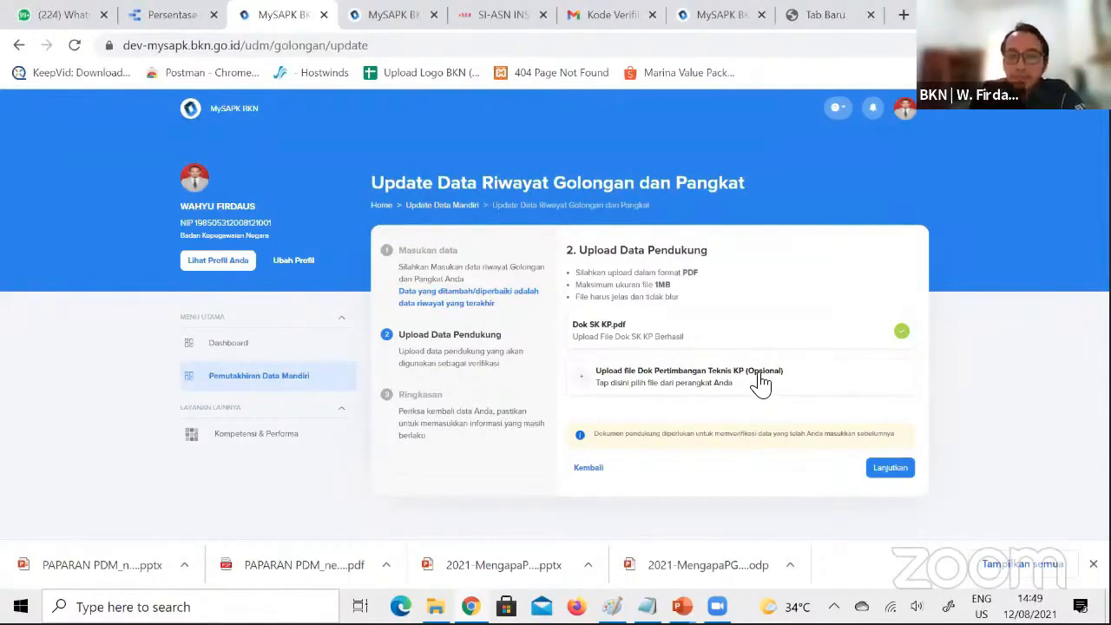
click(895, 474)
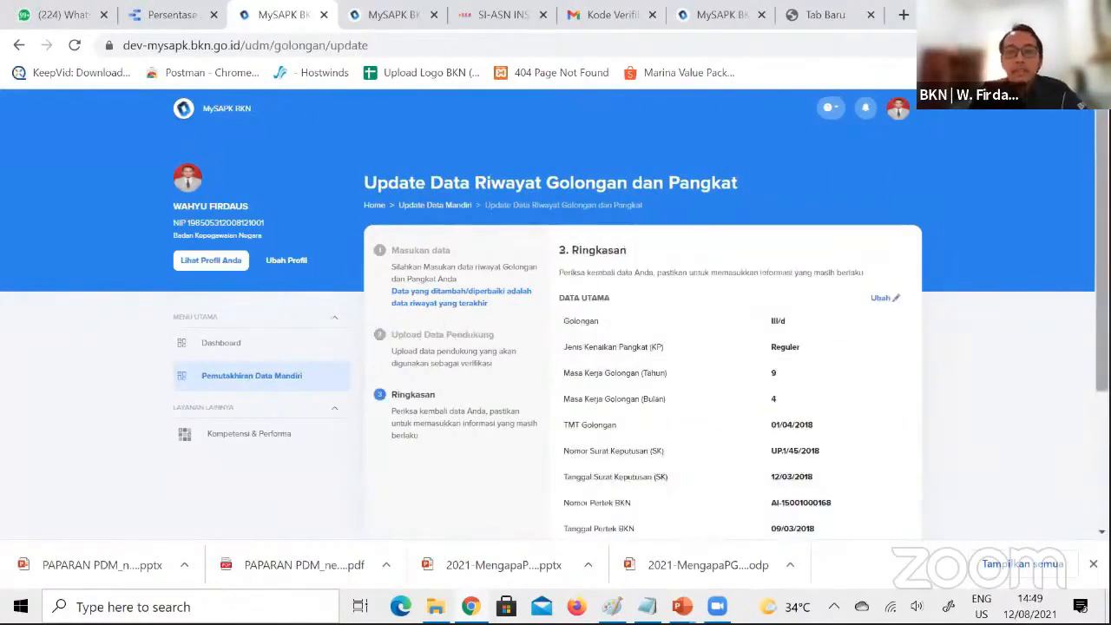
scroll(642, 347, down, 2)
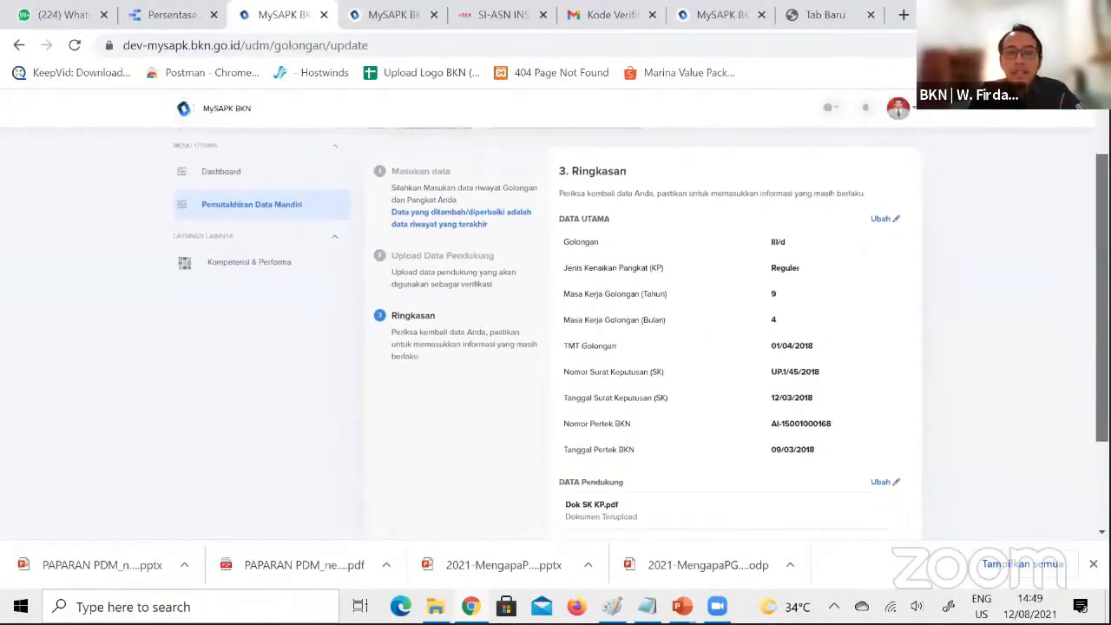
scroll(642, 347, down, 1)
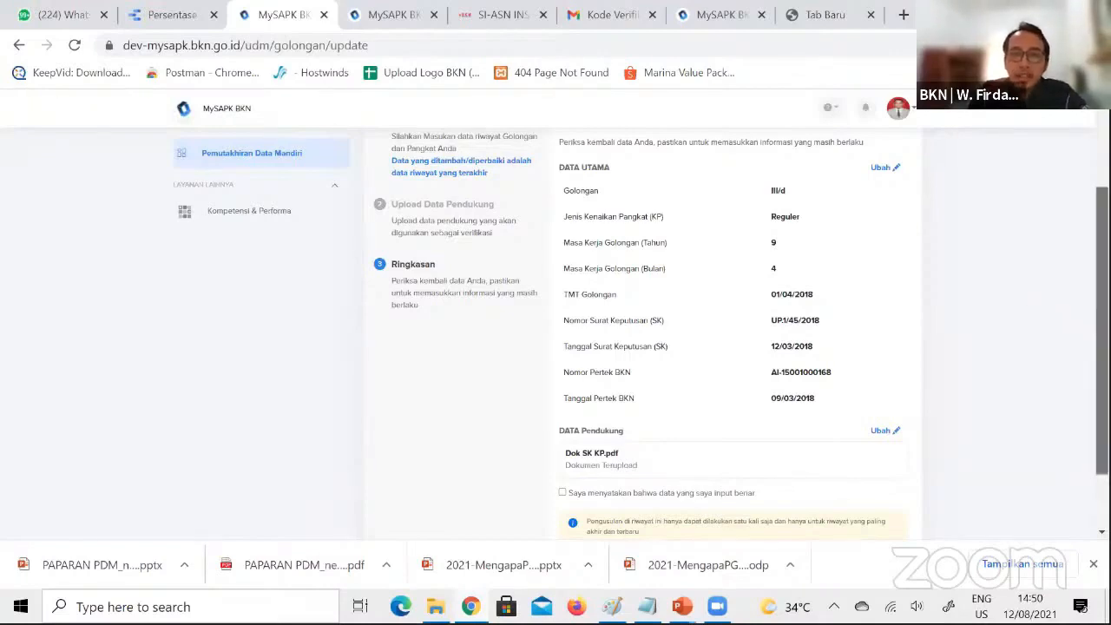
Reopen the Data Utama for editing from the summary, look over the fields, and proceed back to the Ringkasan
scroll(1003, 314, up, 1)
click(885, 200)
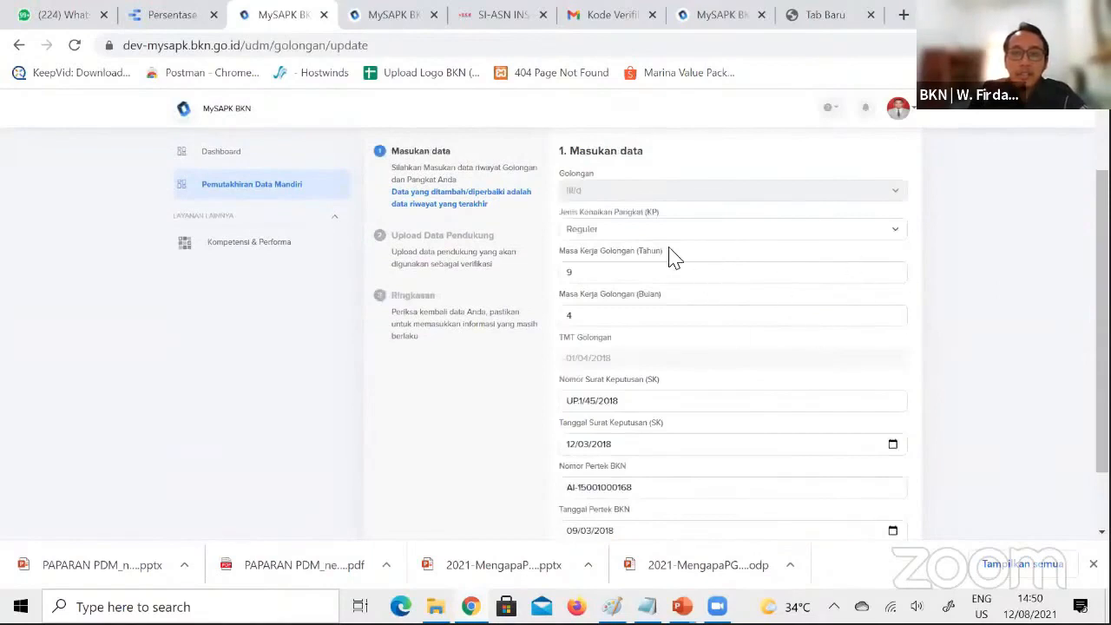
scroll(1023, 454, down, 2)
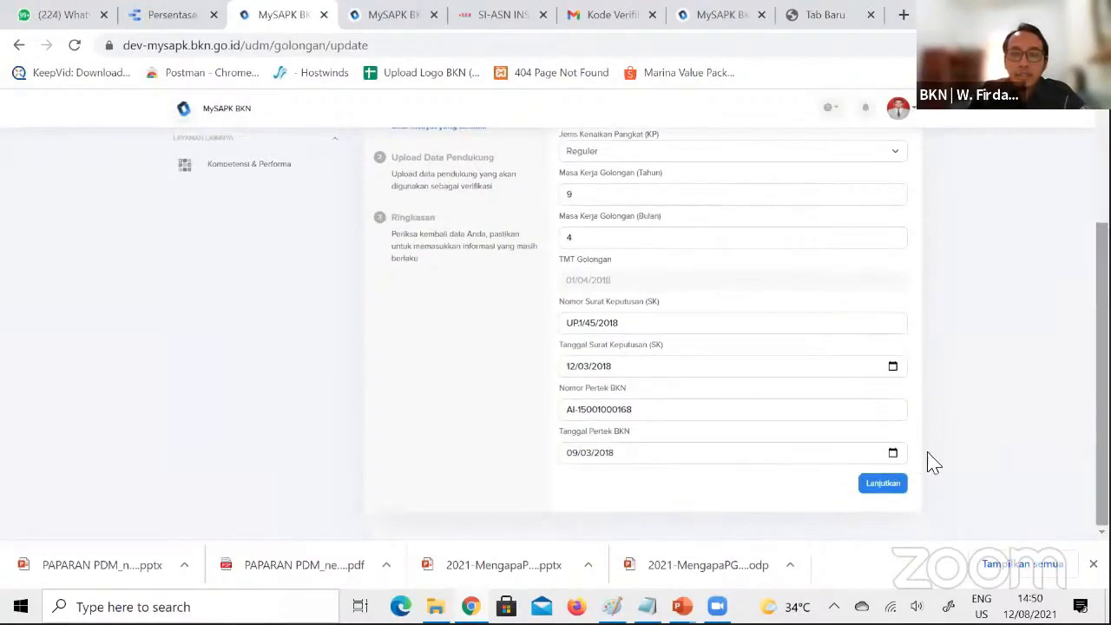
click(885, 483)
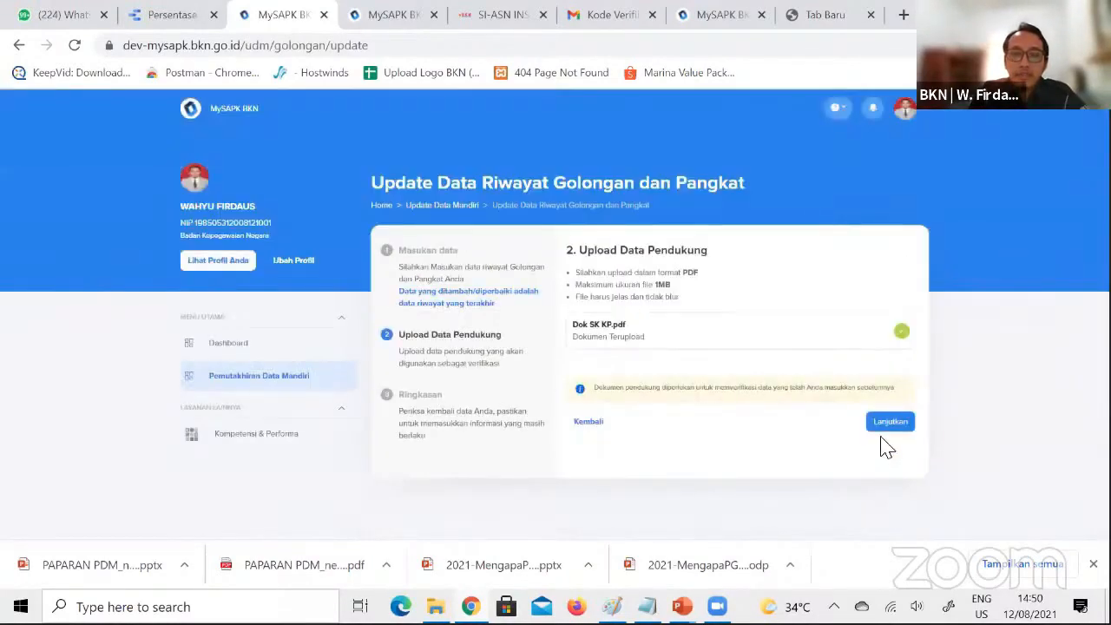
click(885, 434)
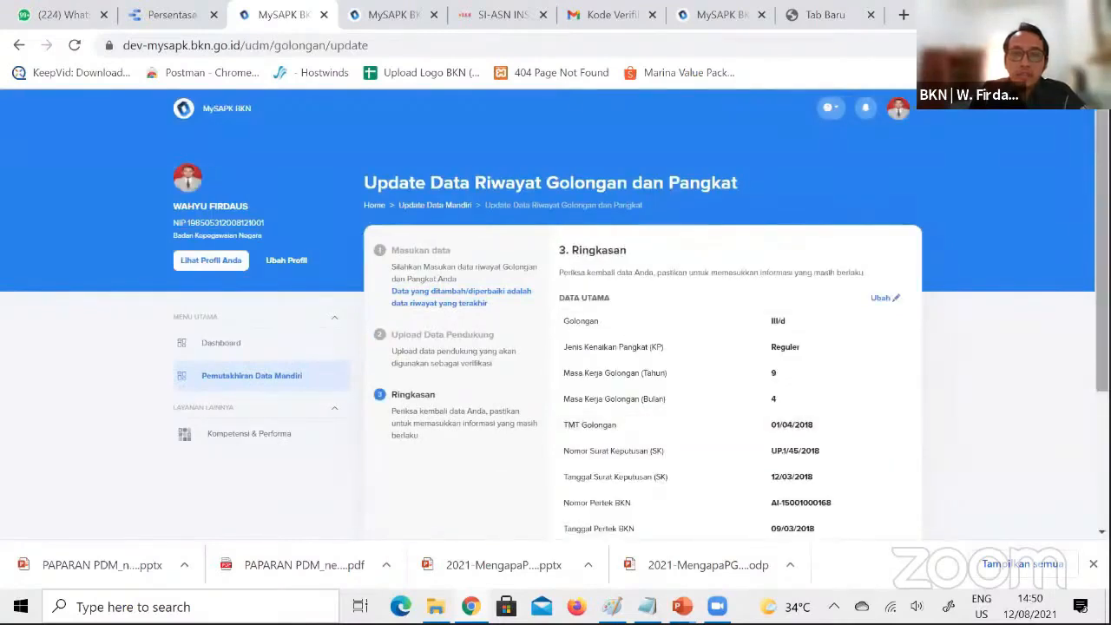
Declare the entered data correct, read the one-time submission notice, and submit the III/d rank history update
scroll(885, 434, down, 4)
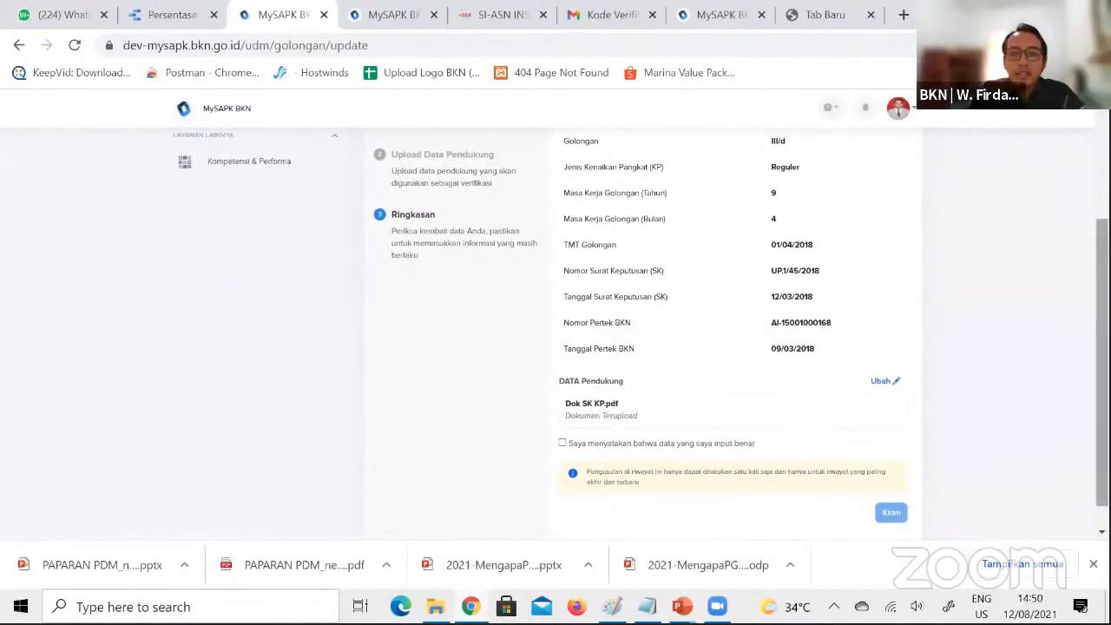
scroll(1100, 364, down, 2)
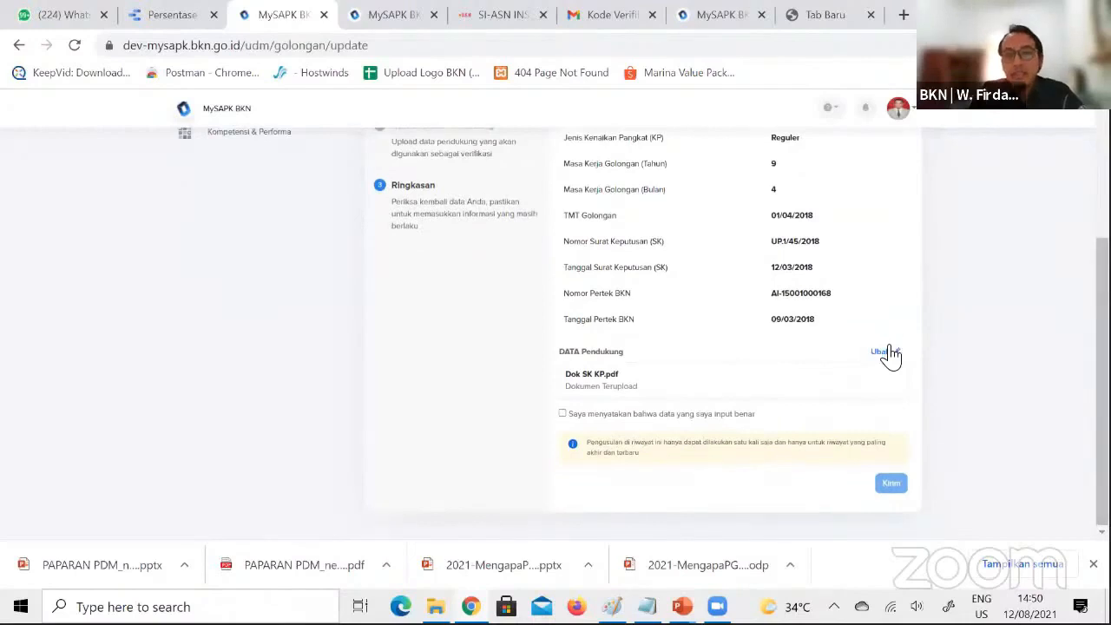
click(562, 415)
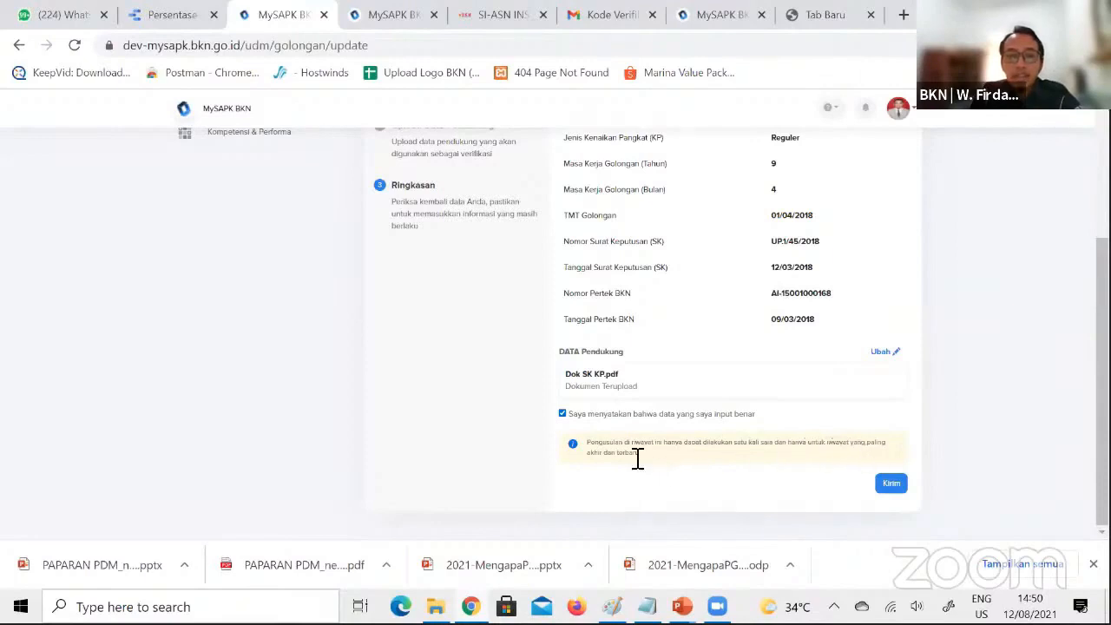
drag(642, 455, 583, 445)
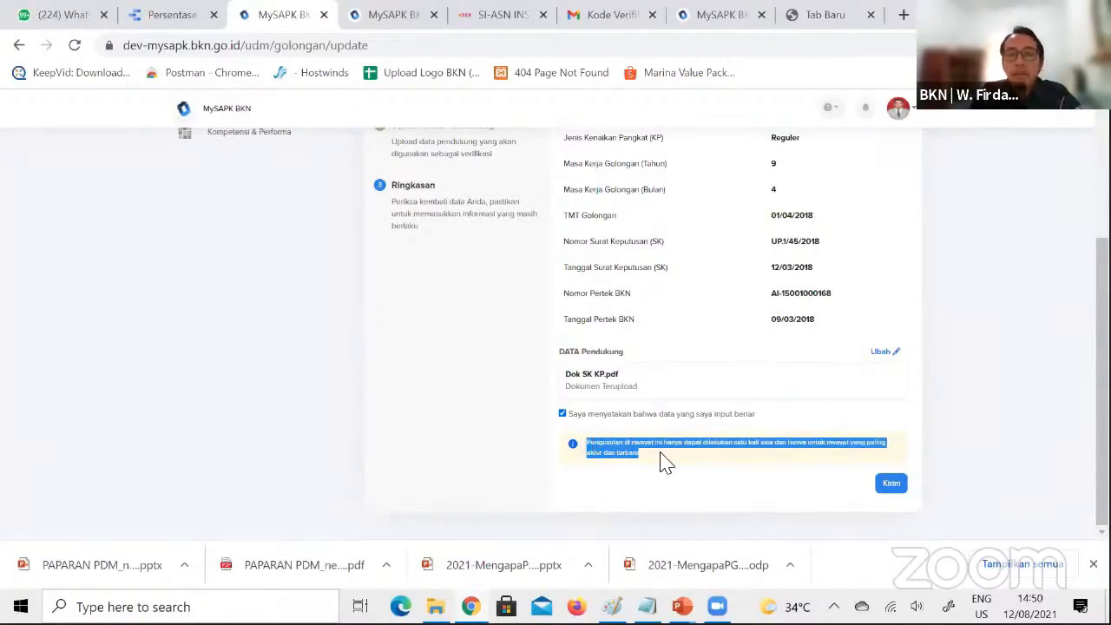
click(665, 462)
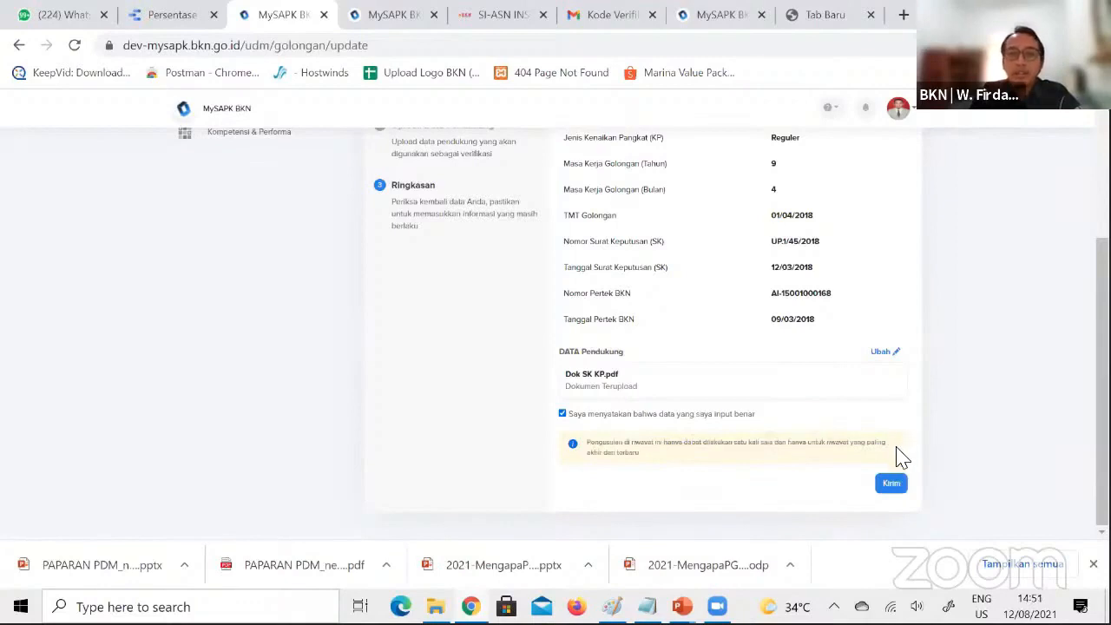
click(894, 484)
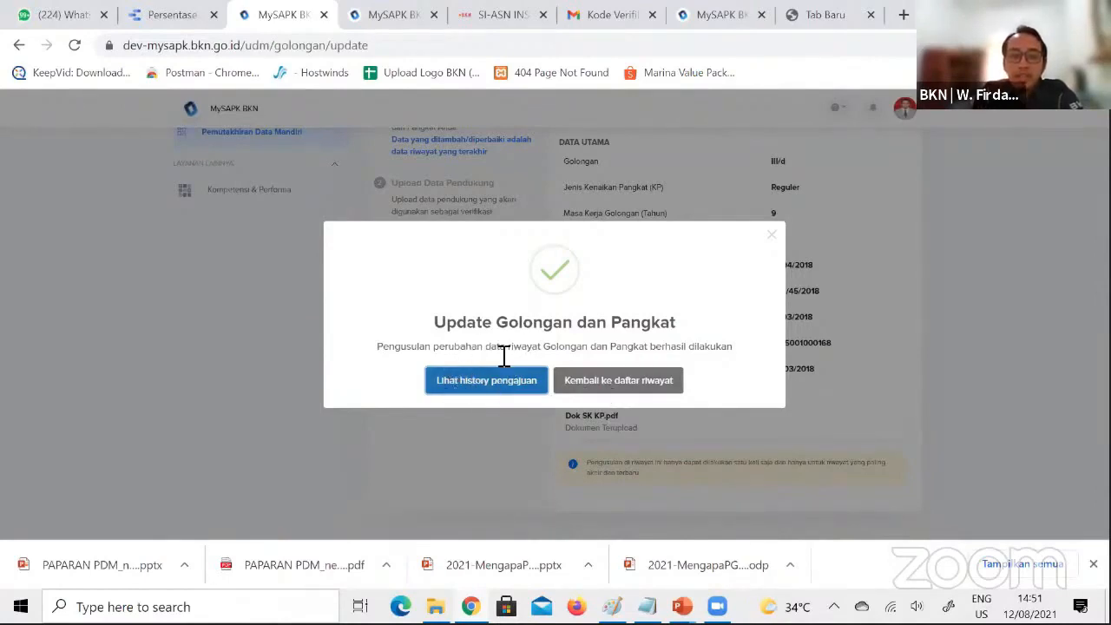
Open the submission history and view the details of the proposed Golongan history change
click(460, 380)
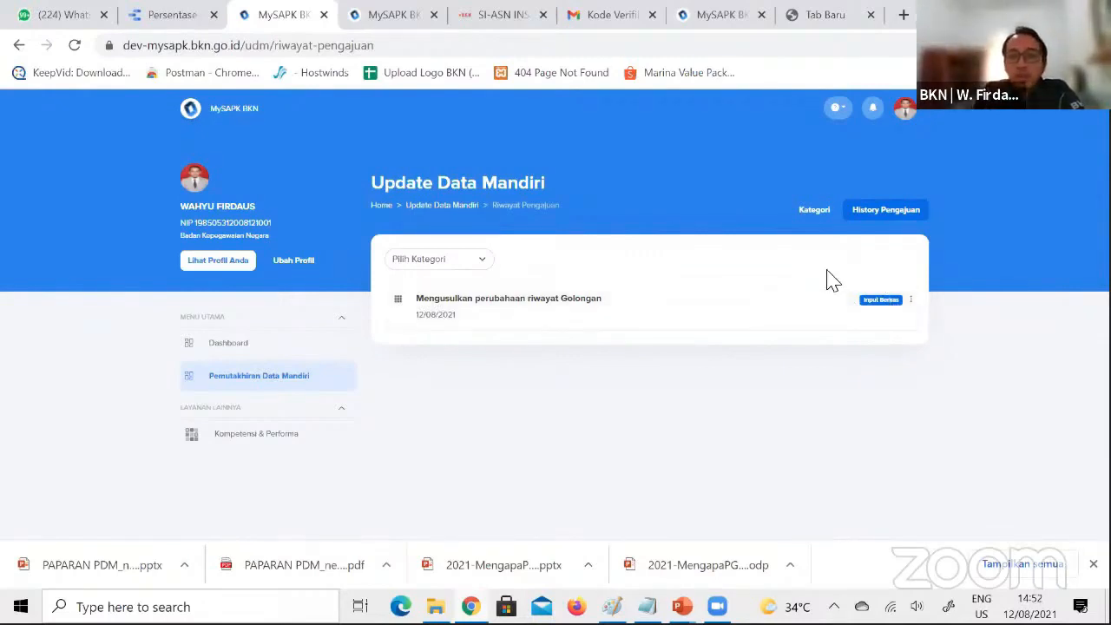
click(486, 313)
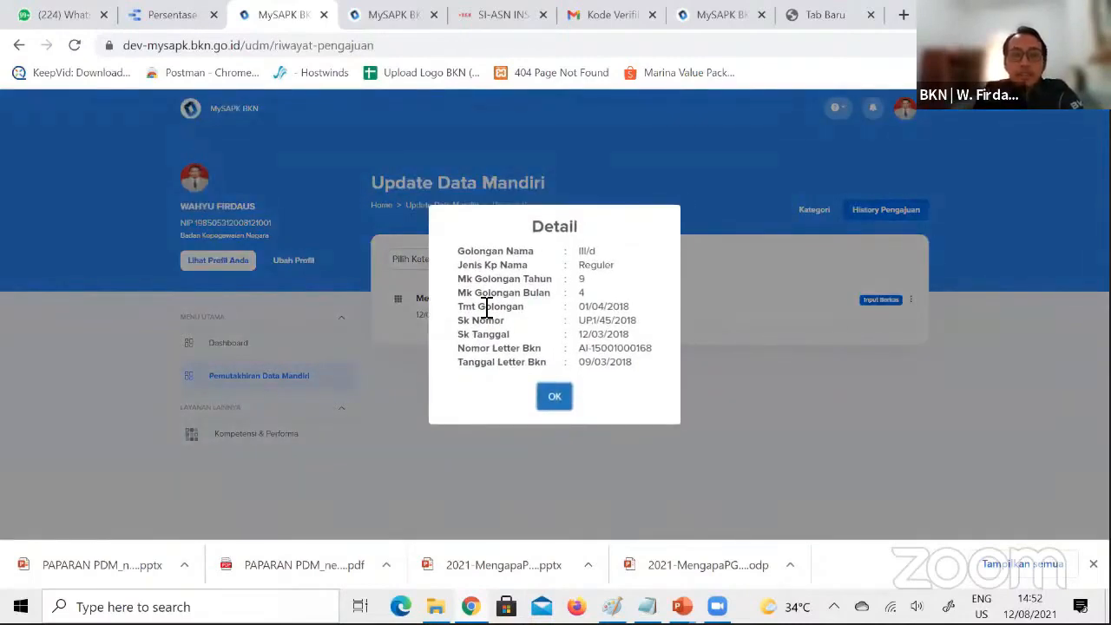
click(566, 395)
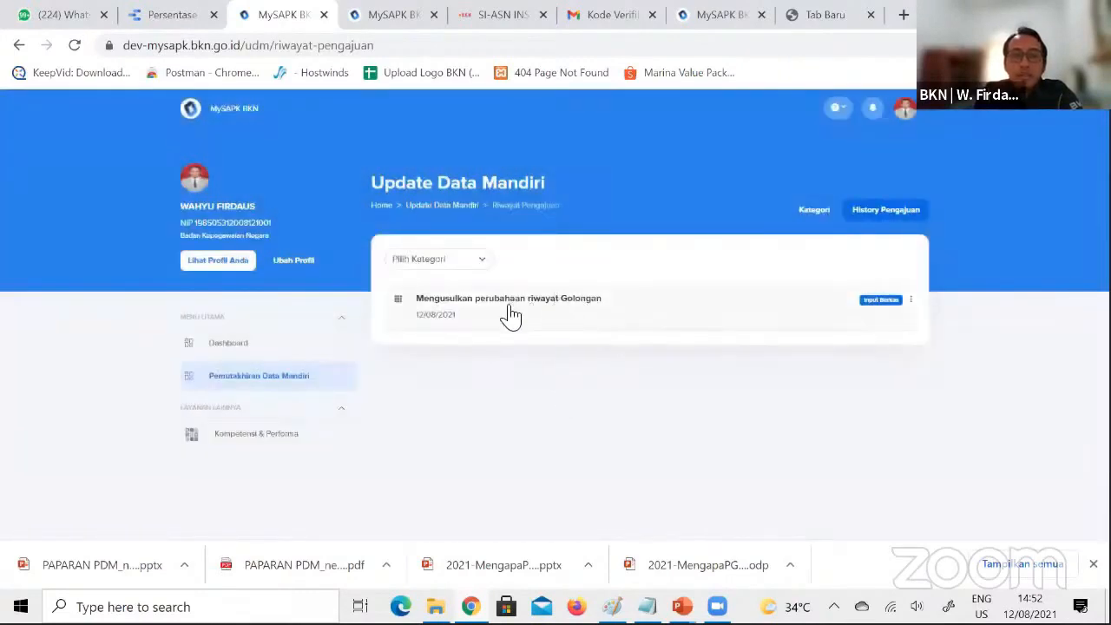
Return to the Pemutakhiran Data Mandiri categories and check the Riwayat Pangkat/Golongan status and list of records
click(259, 376)
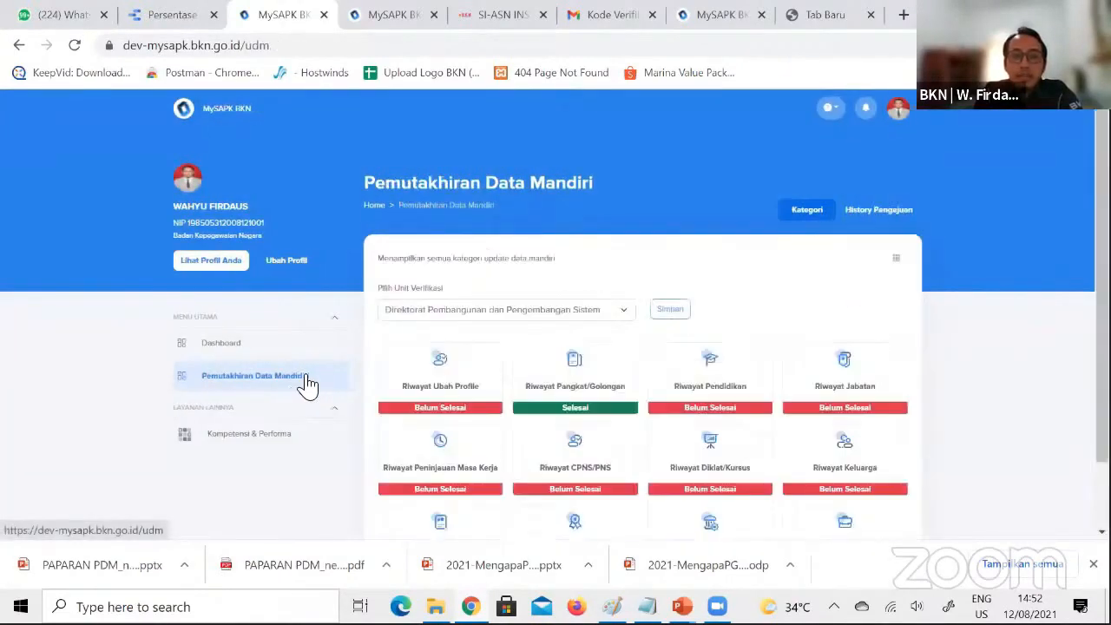
click(577, 393)
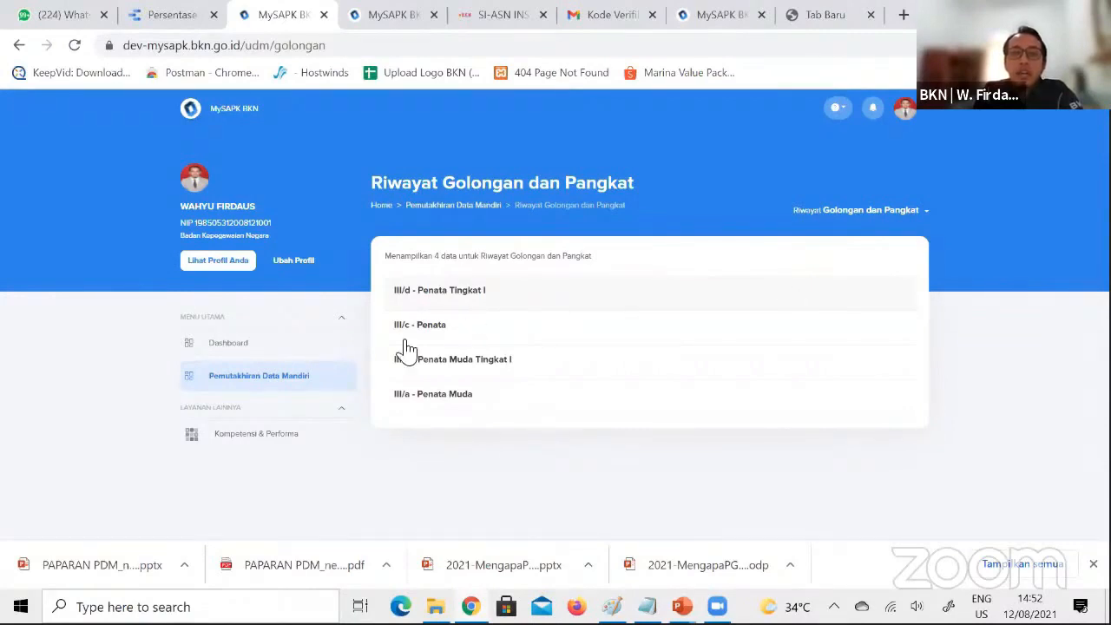
click(309, 383)
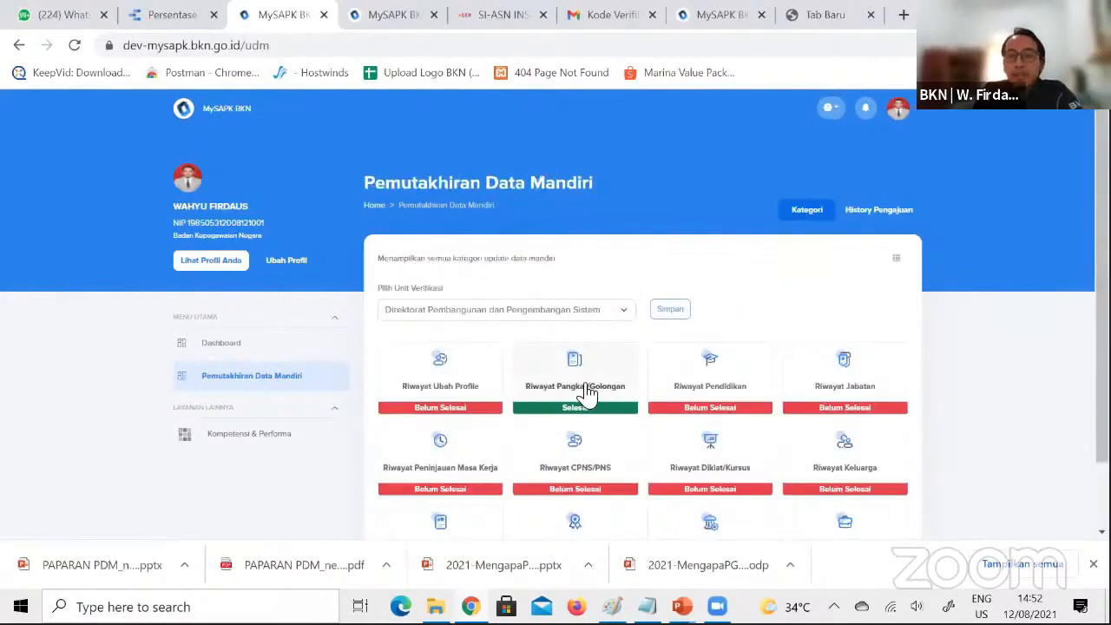
click(585, 391)
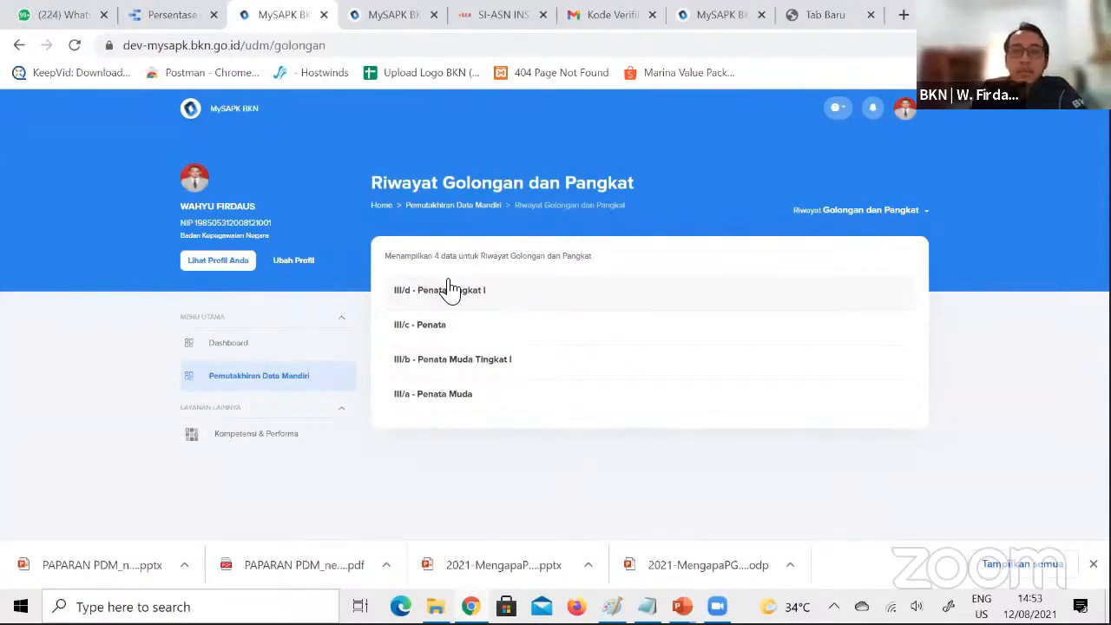
Go back to the History Pengajuan and check the submitted Golongan change's details once more
click(266, 388)
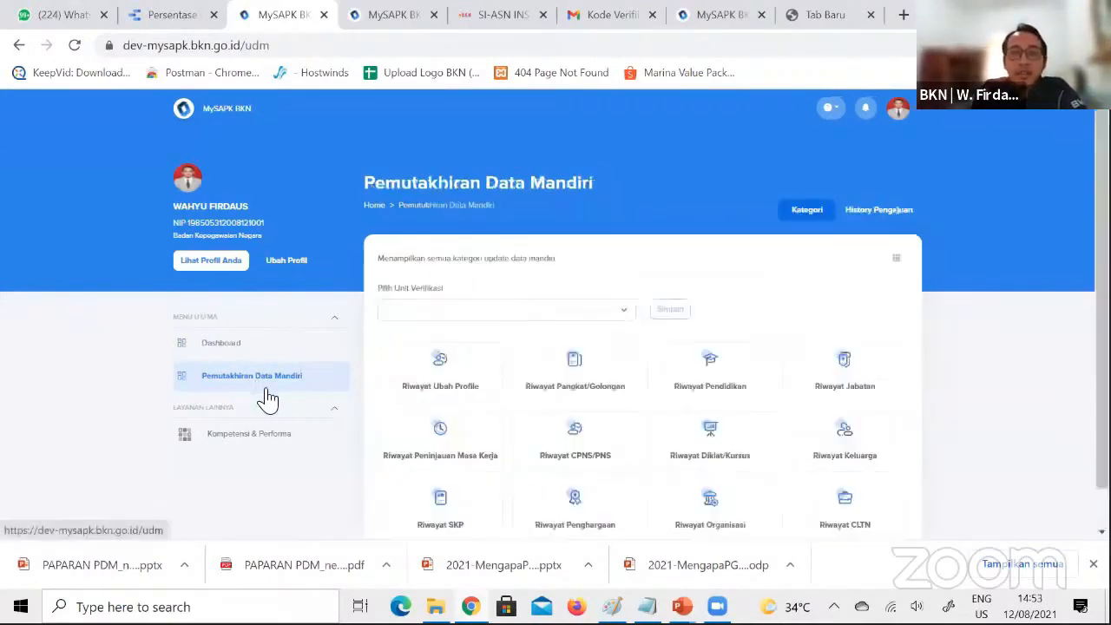
click(878, 210)
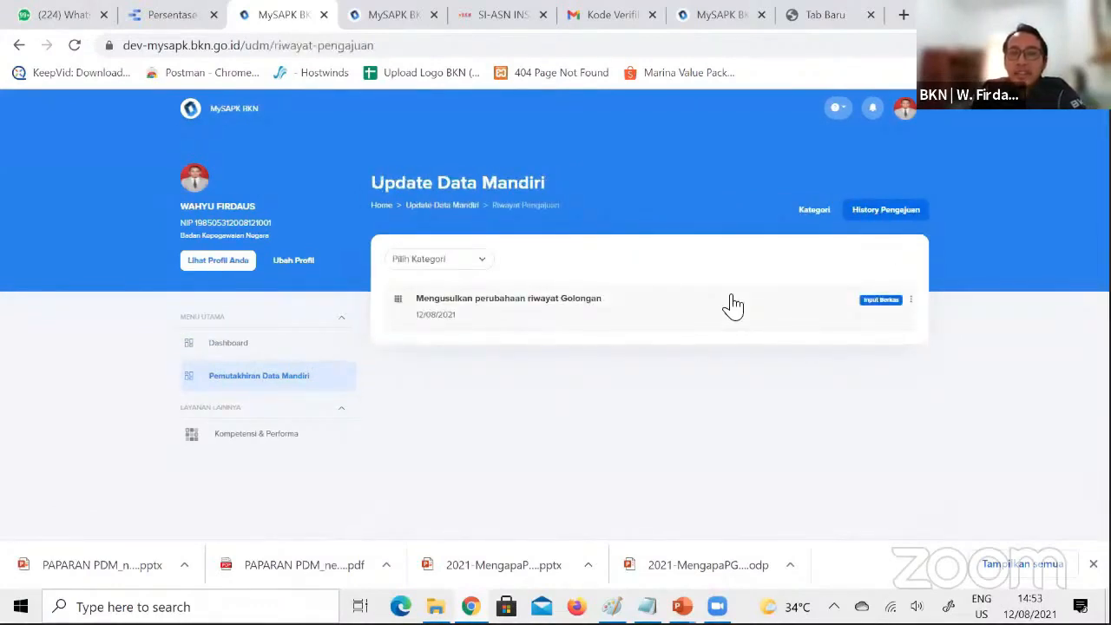
click(585, 302)
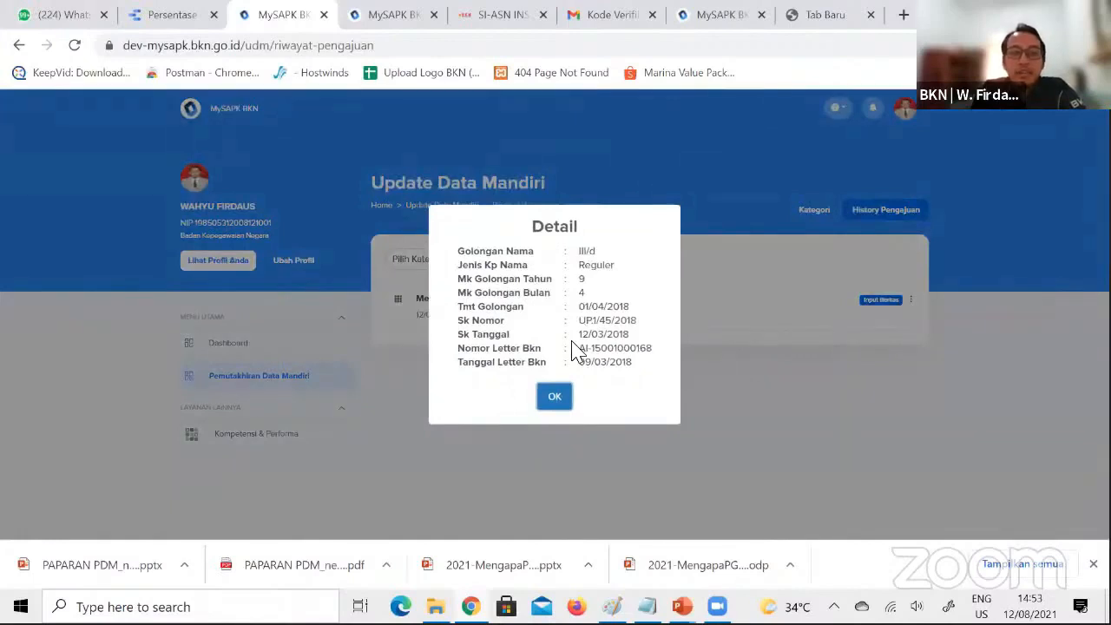
click(556, 397)
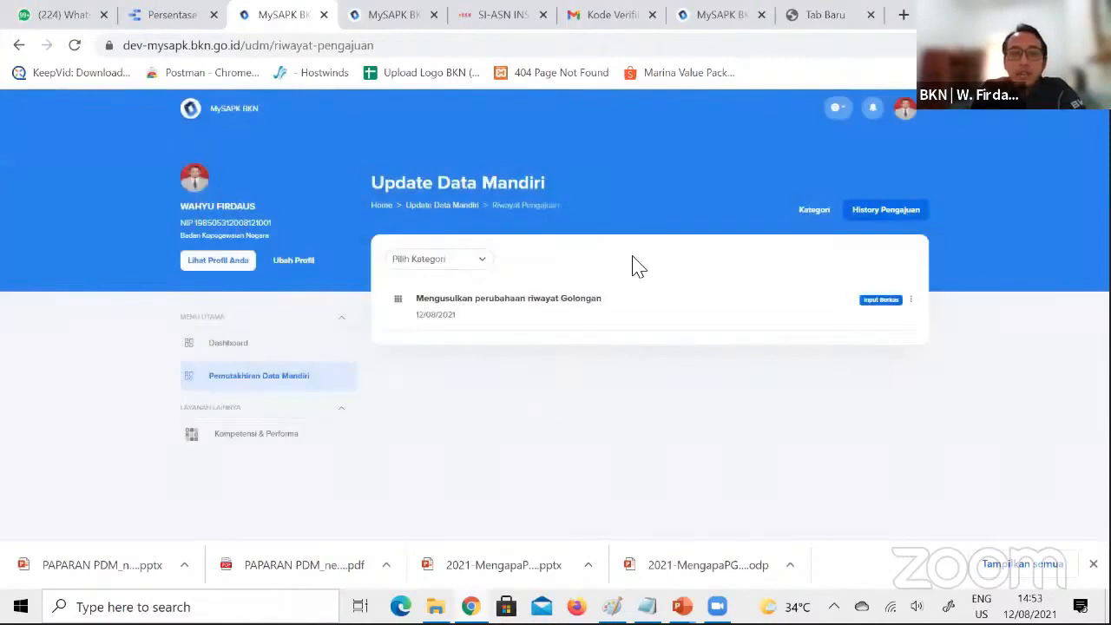
Look at the Riwayat Golongan dan Pangkat list again from the categories, and return to the category overview
click(308, 378)
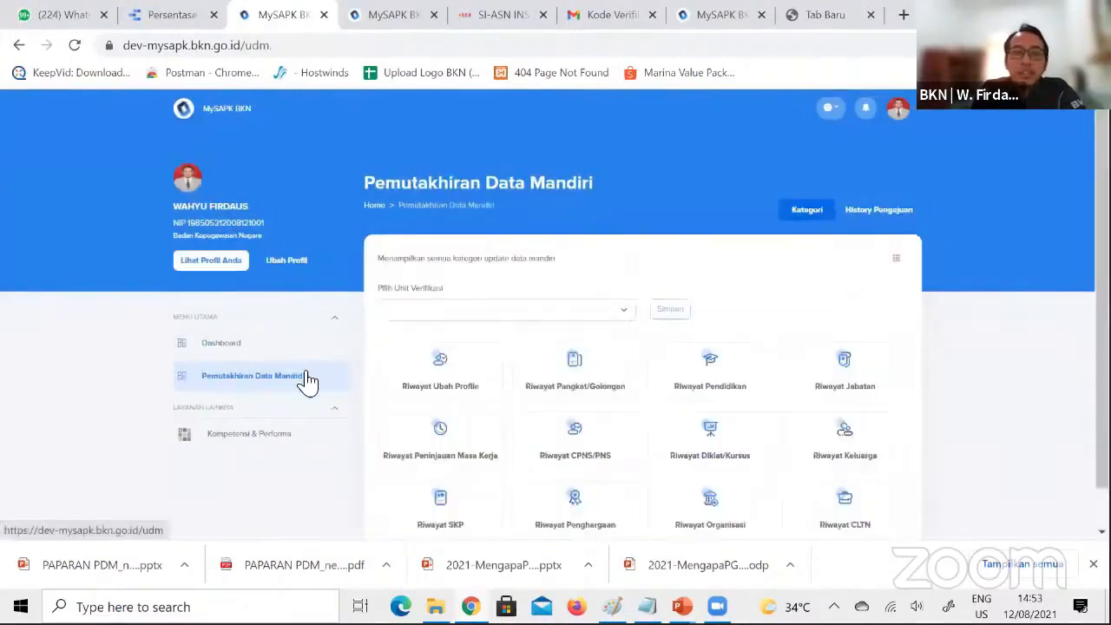
click(545, 380)
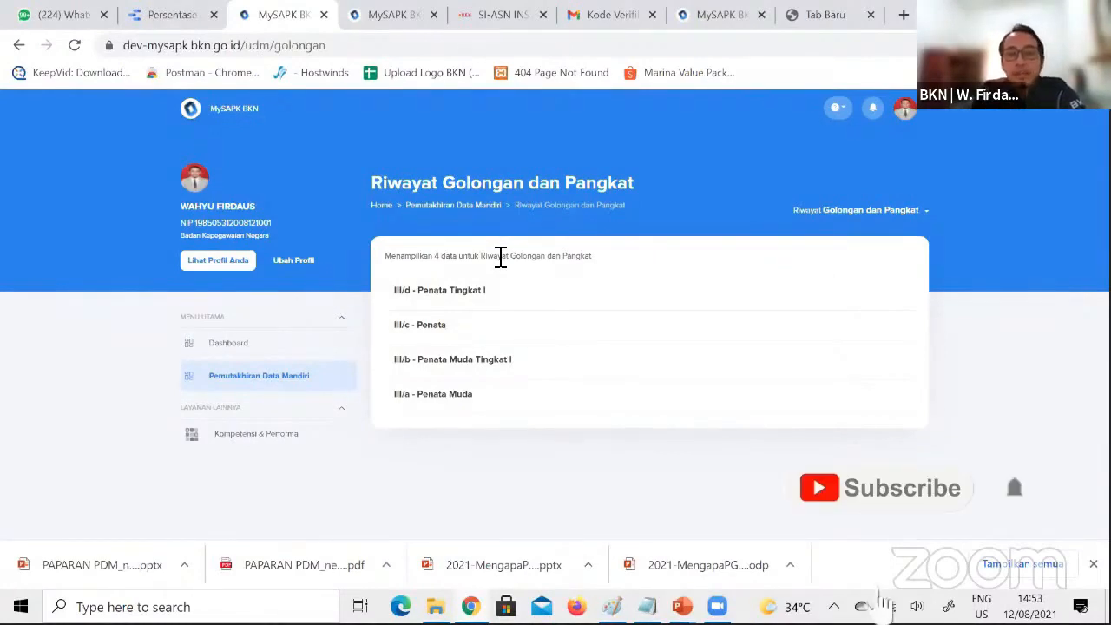
click(269, 378)
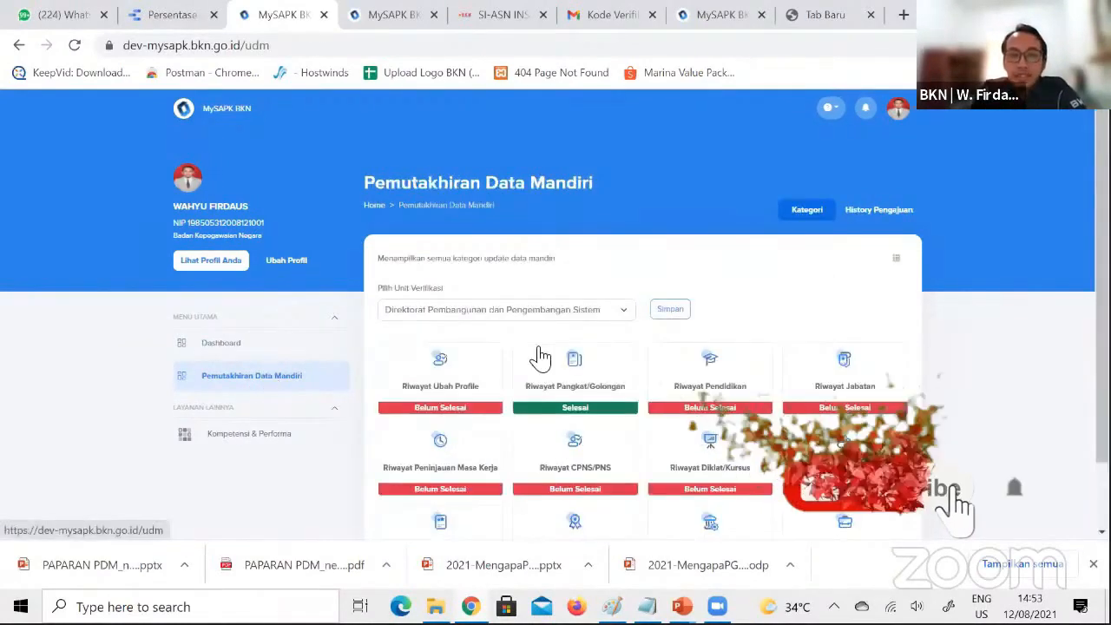